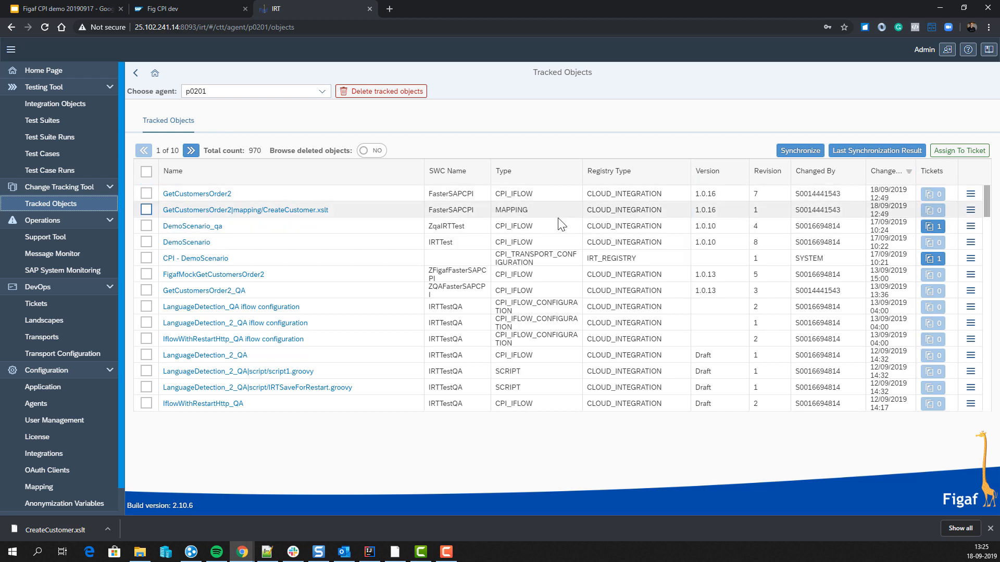
- Assign GetCustomersOrder2 and its mapping/CreateCustomer.xslt to a new ticket with ID SCR-2344 and title "Customer data add Country"
{"action": "left_click", "coordinate": [149, 211]}
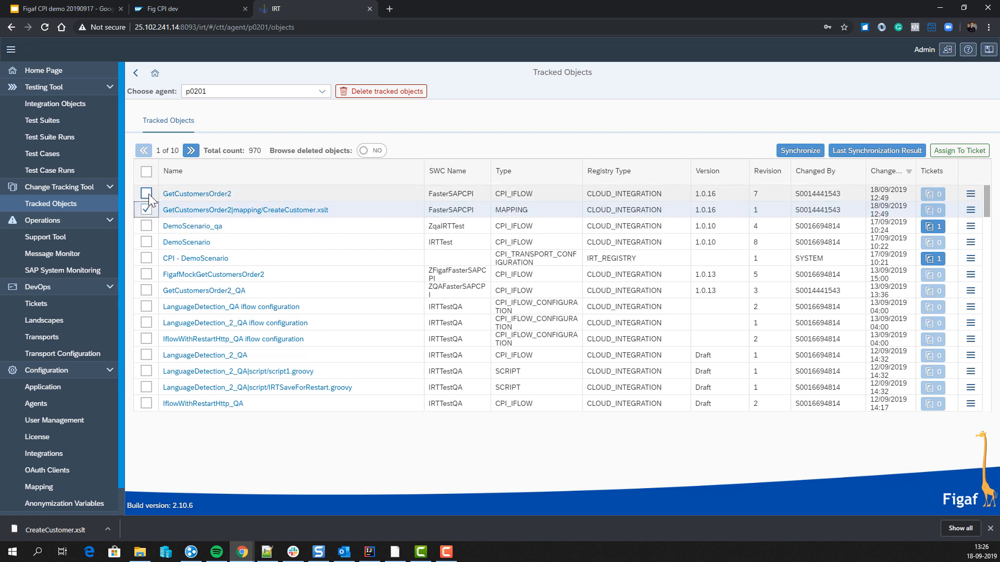
{"action": "left_click", "coordinate": [146, 193]}
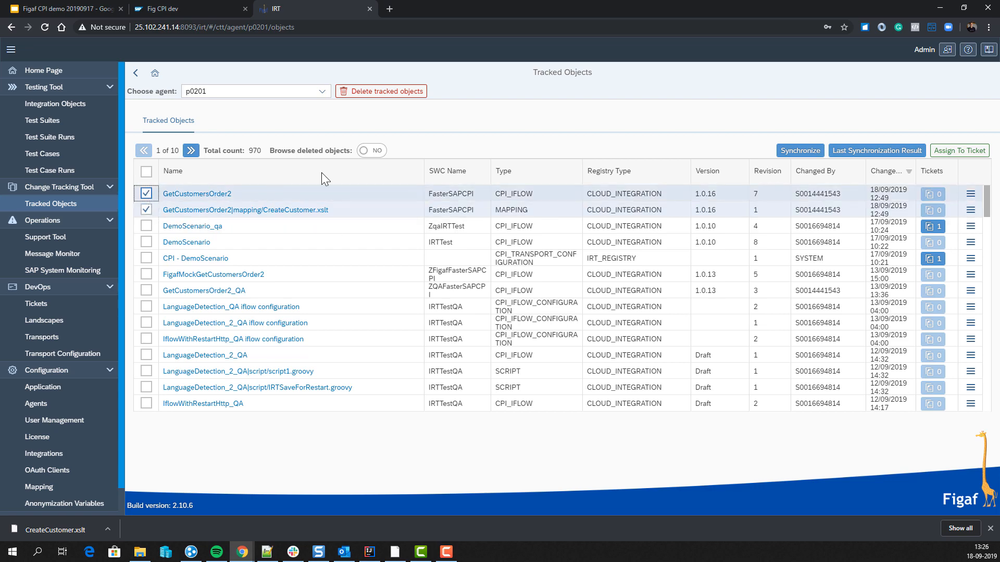
{"action": "left_click", "coordinate": [978, 151]}
{"action": "left_click", "coordinate": [495, 231]}
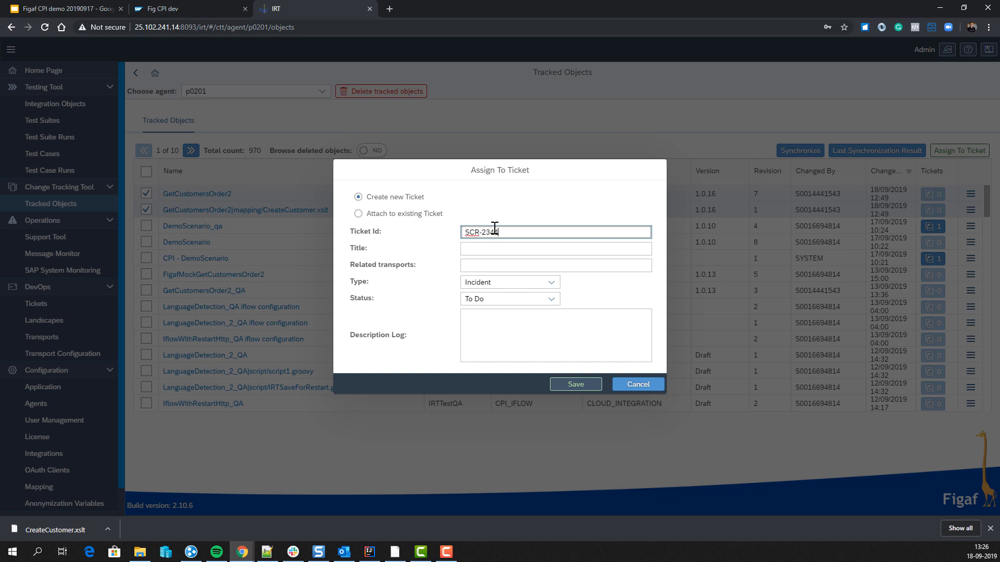
{"action": "key", "text": "Tab"}
{"action": "type", "text": "Customer data add Country"}
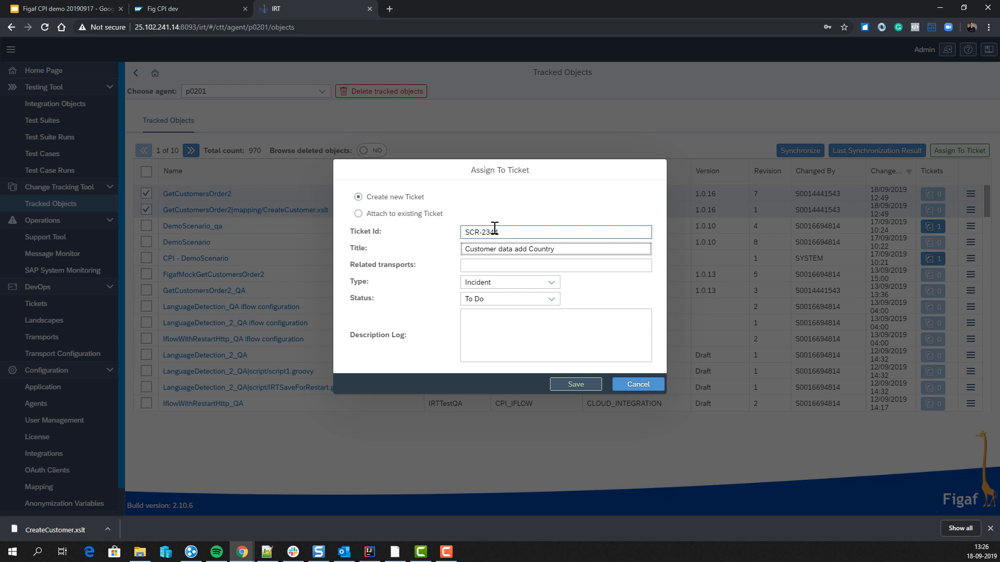
- Set the new ticket's status to In Progress, choose its type, and save the ticket
{"action": "left_click", "coordinate": [530, 301]}
{"action": "left_click", "coordinate": [536, 341]}
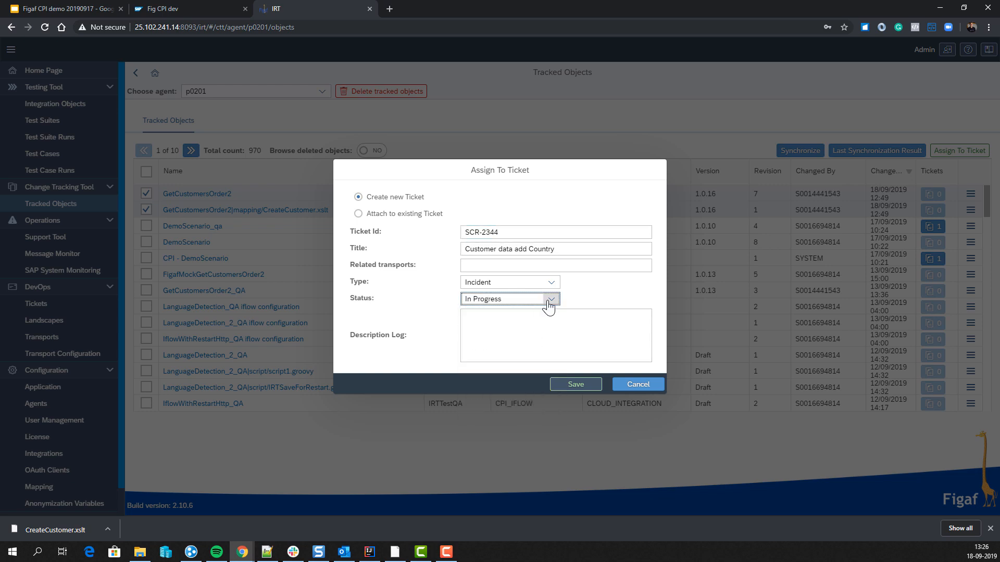
{"action": "left_click", "coordinate": [550, 283]}
{"action": "left_click", "coordinate": [527, 314]}
{"action": "left_click", "coordinate": [557, 385]}
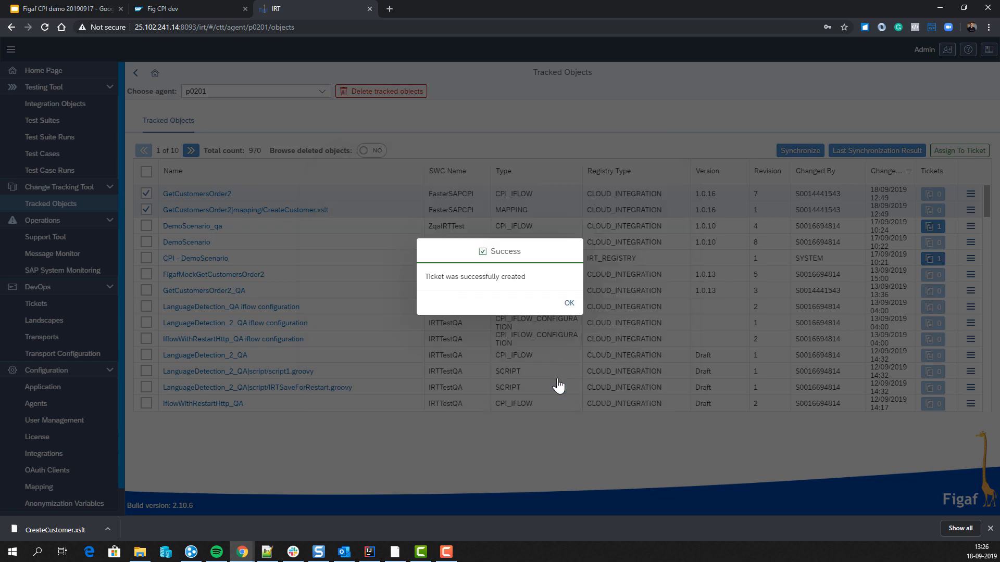
{"action": "left_click", "coordinate": [570, 303]}
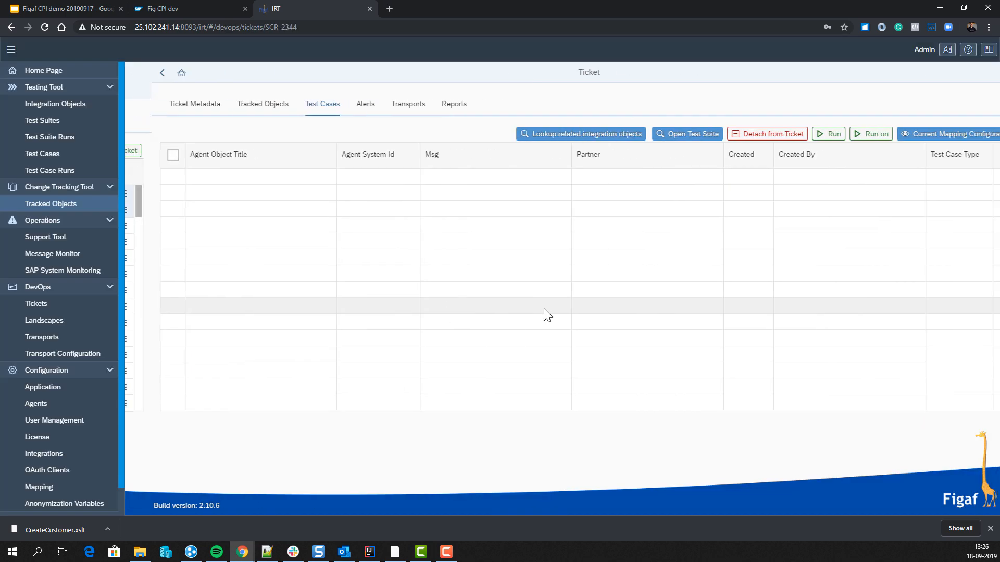
- Look up the ticket's related integration objects and attach the recommended GetCustomersOrder2 regression test case
{"action": "left_click", "coordinate": [241, 115]}
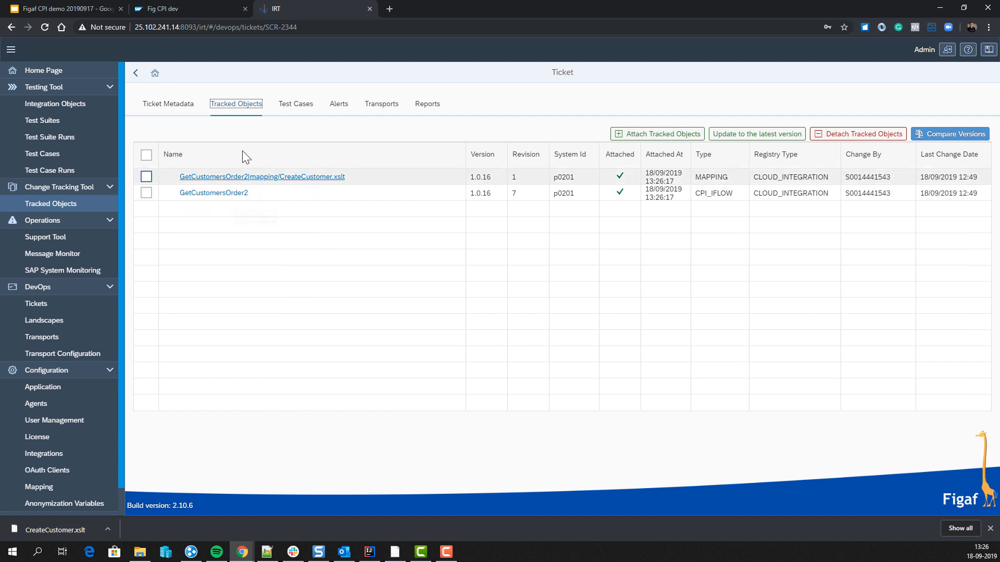
{"action": "left_click", "coordinate": [295, 104]}
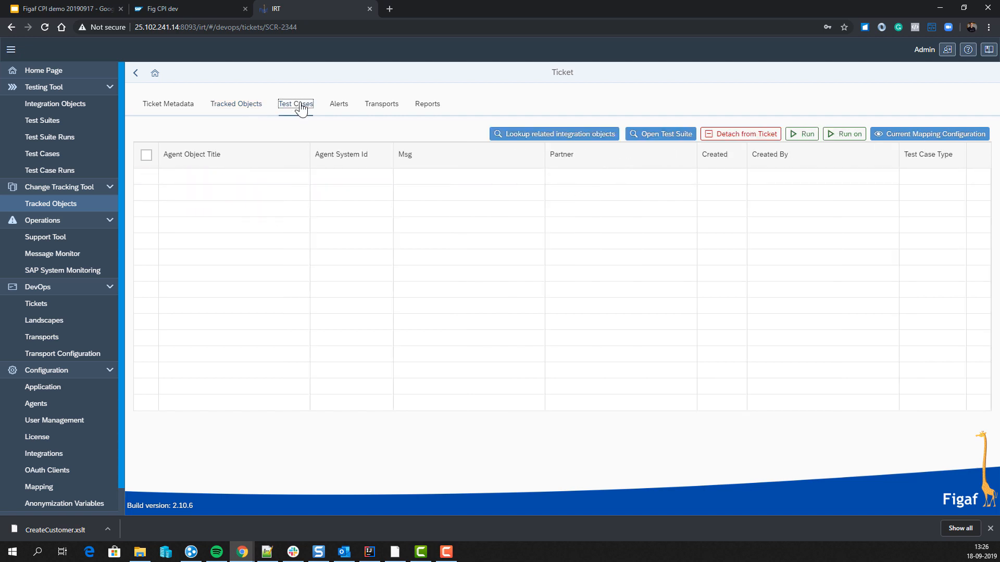
{"action": "left_click", "coordinate": [581, 135]}
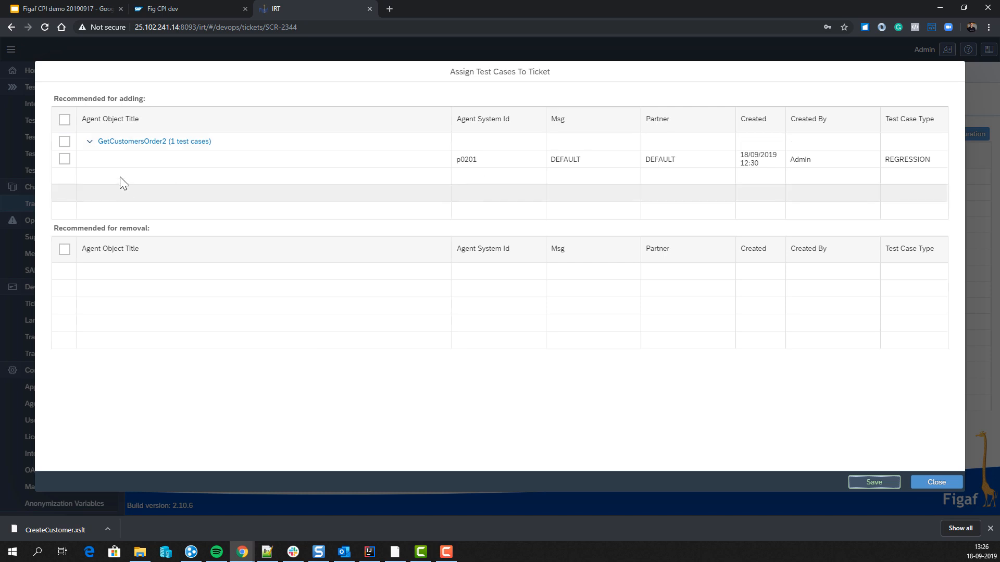
{"action": "left_click", "coordinate": [64, 159]}
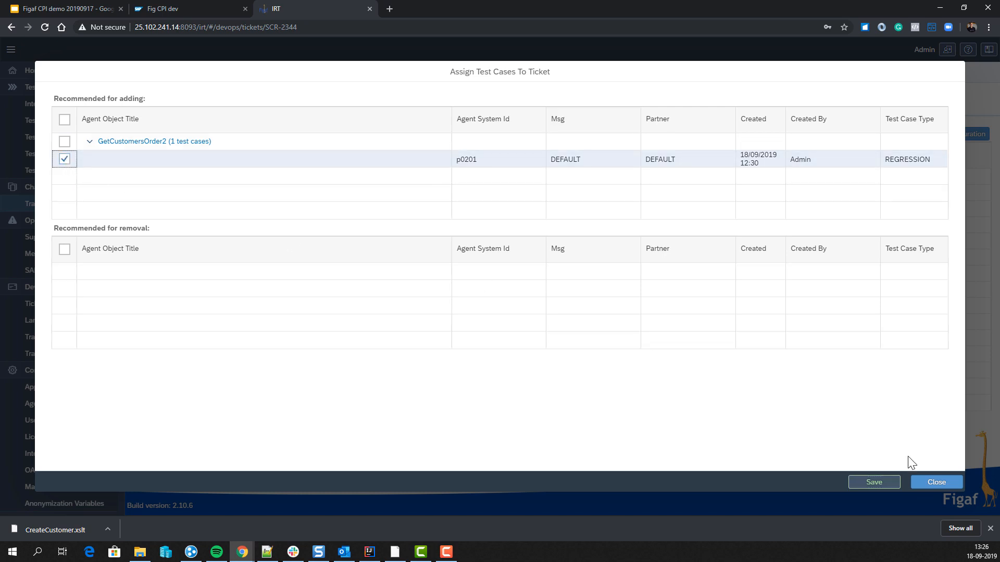
{"action": "left_click", "coordinate": [890, 485]}
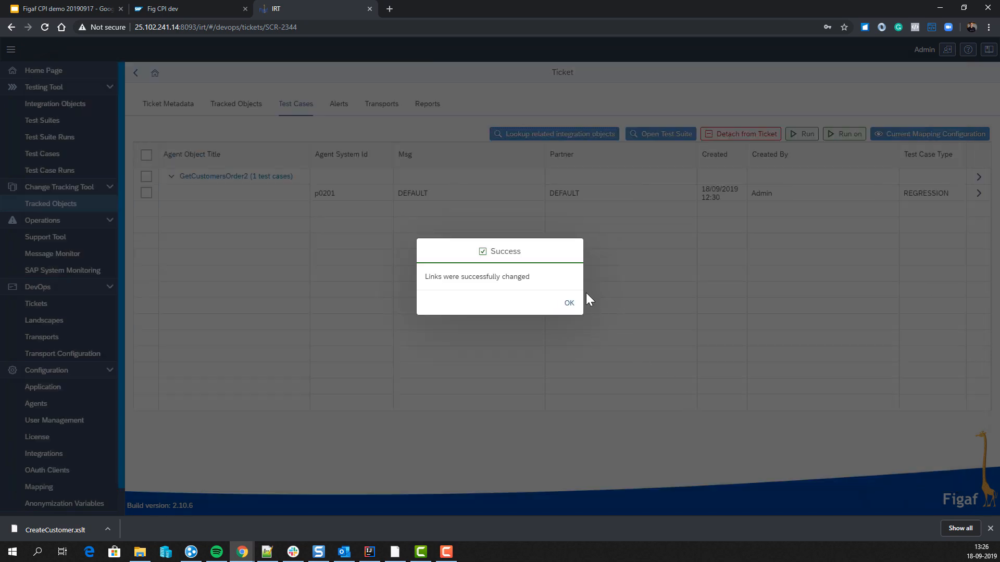
{"action": "left_click", "coordinate": [573, 304]}
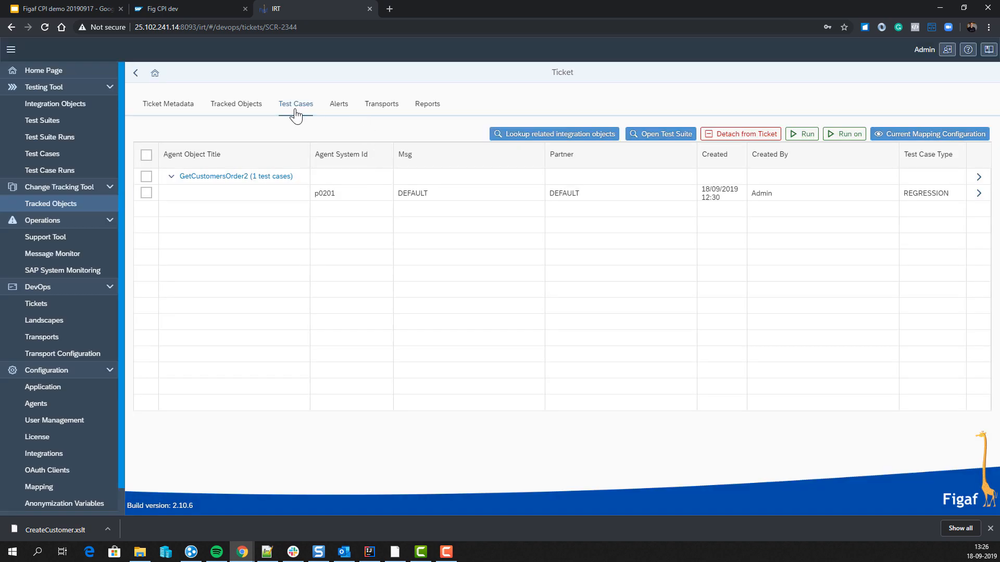
- Open the ticket's test suite and run it with its linked GetCustomersOrder2 test case
{"action": "left_click", "coordinate": [666, 134]}
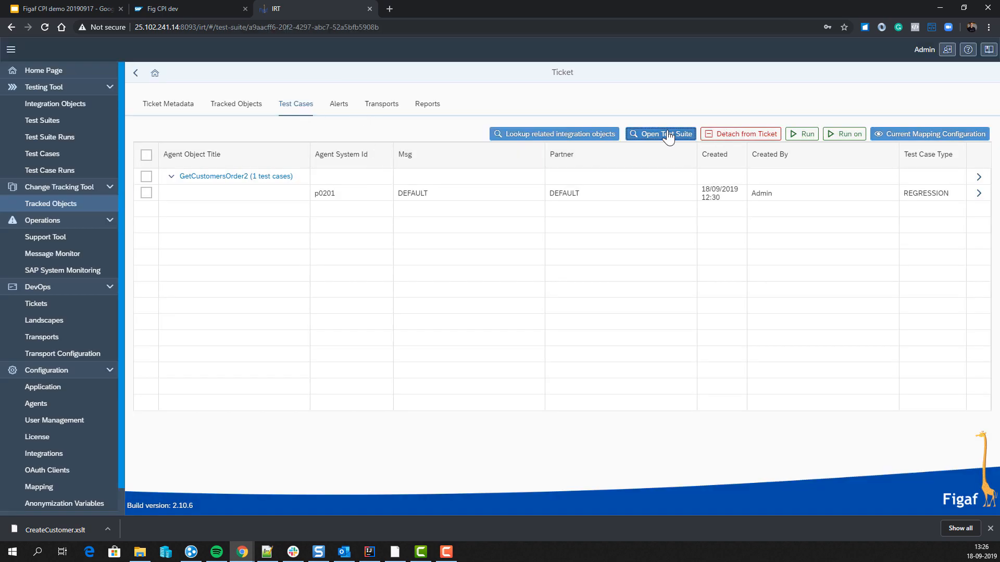
{"action": "left_click", "coordinate": [414, 167]}
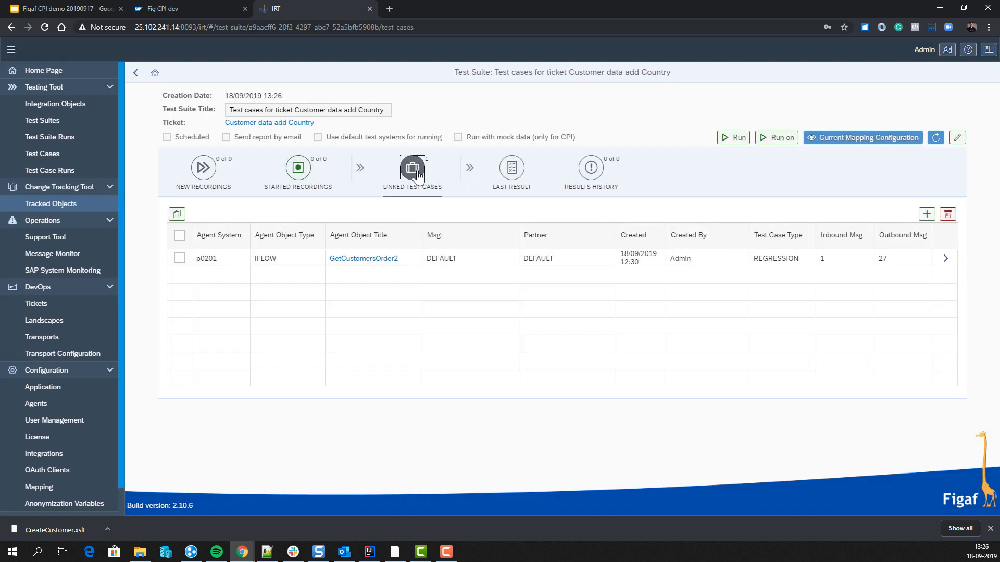
{"action": "left_click", "coordinate": [737, 137]}
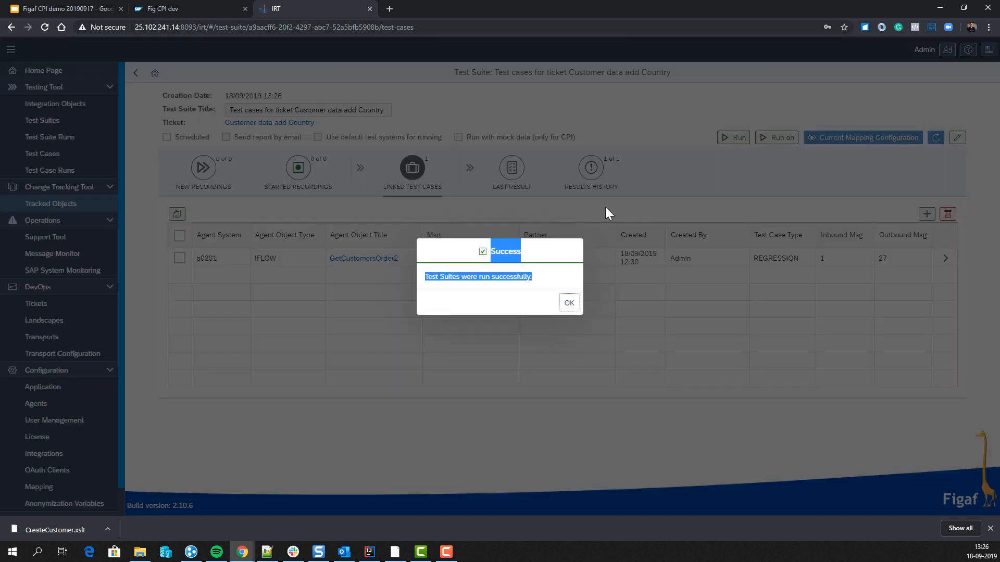
{"action": "key", "text": "Return"}
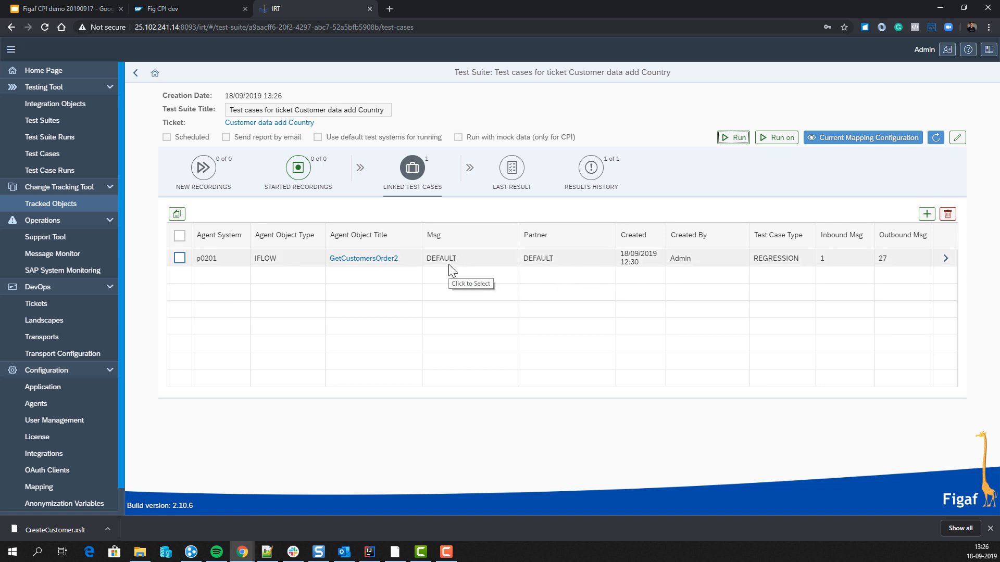
- Poll the remote results of the test suite's last run and refresh the polling progress
{"action": "left_click", "coordinate": [510, 169]}
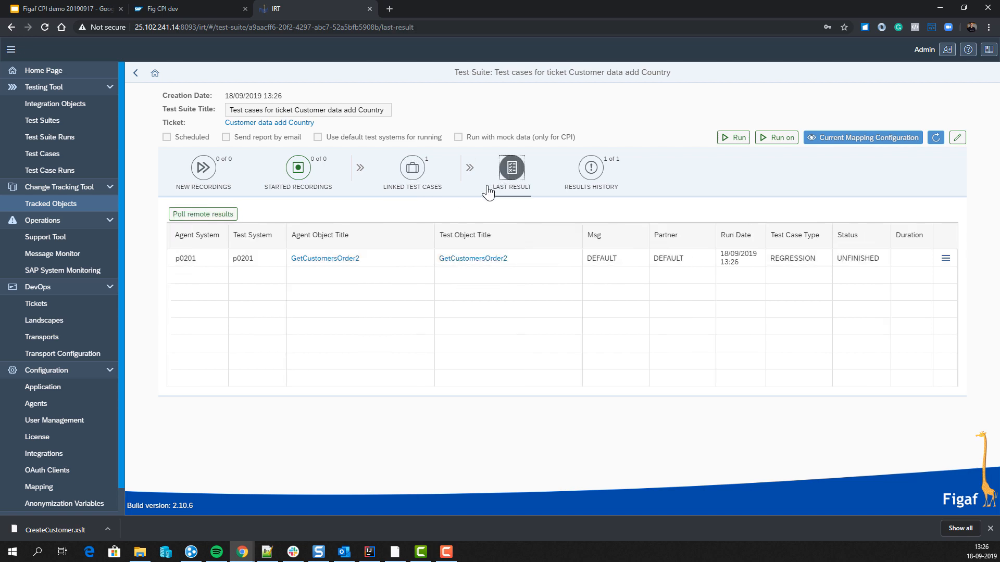
{"action": "triple_click", "coordinate": [209, 218]}
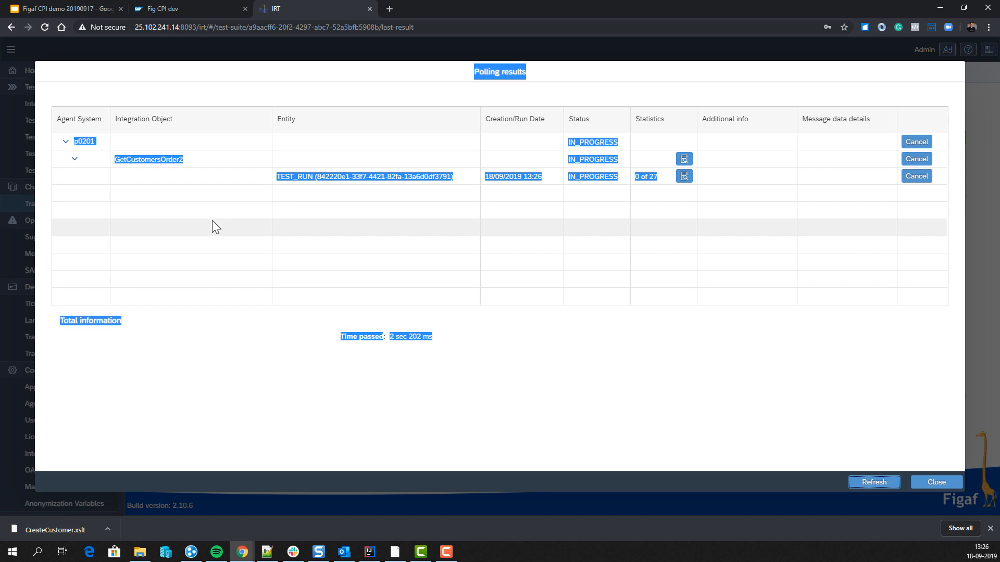
{"action": "left_click", "coordinate": [283, 304]}
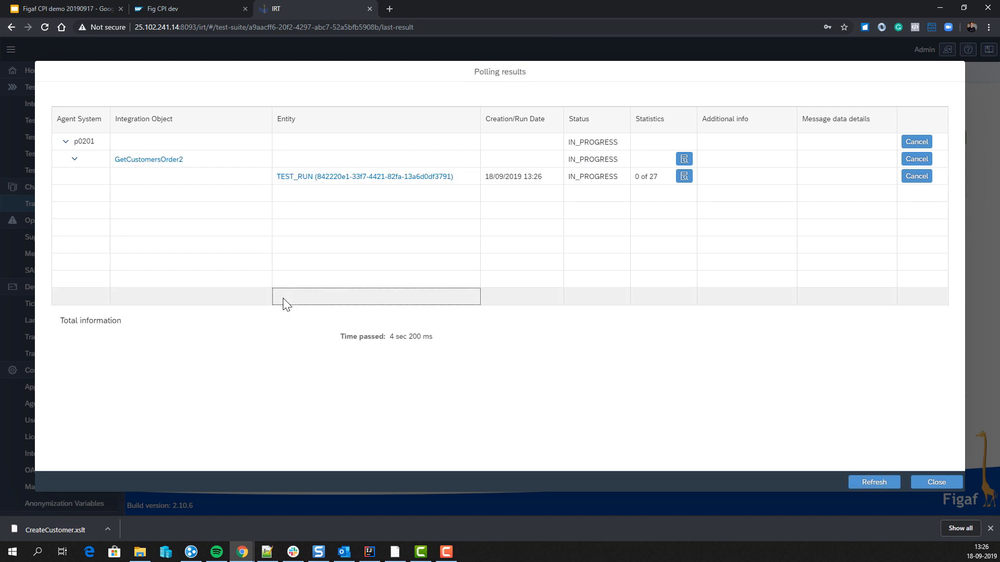
{"action": "left_click", "coordinate": [877, 484]}
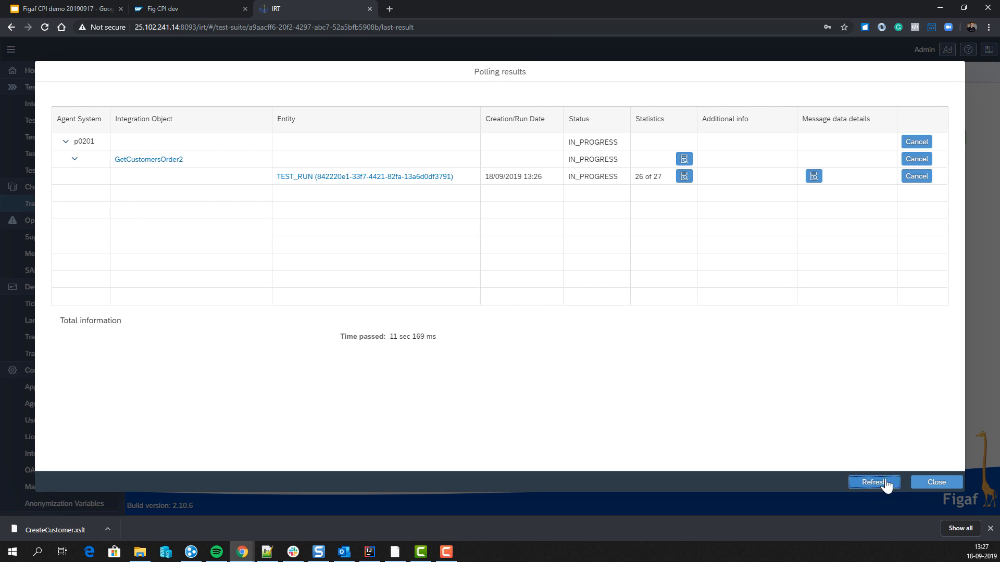
{"action": "left_click", "coordinate": [929, 481]}
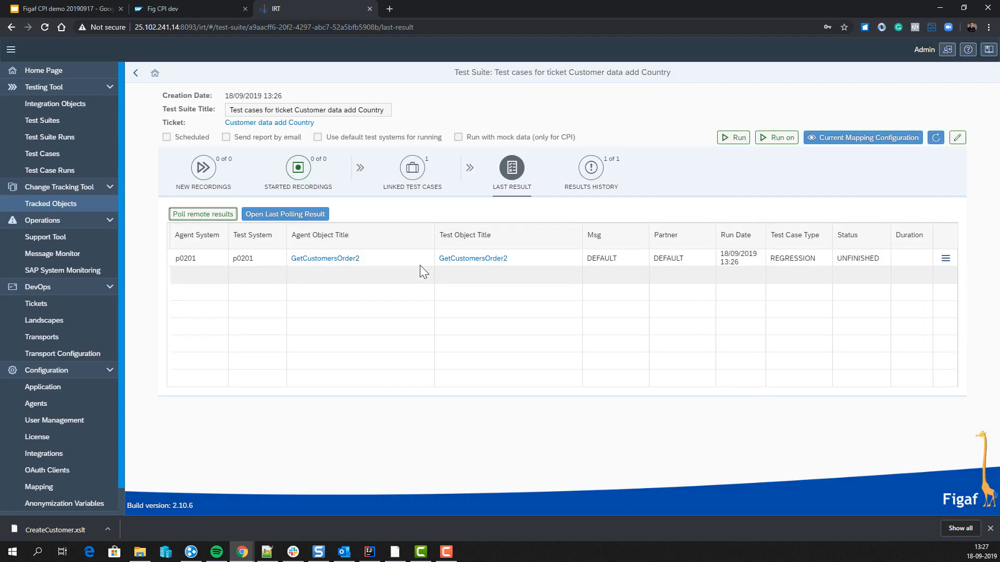
- View the GetCustomersOrder2 run results and compare expected and actual output for step 17, CallActivity_37
{"action": "left_click", "coordinate": [946, 259]}
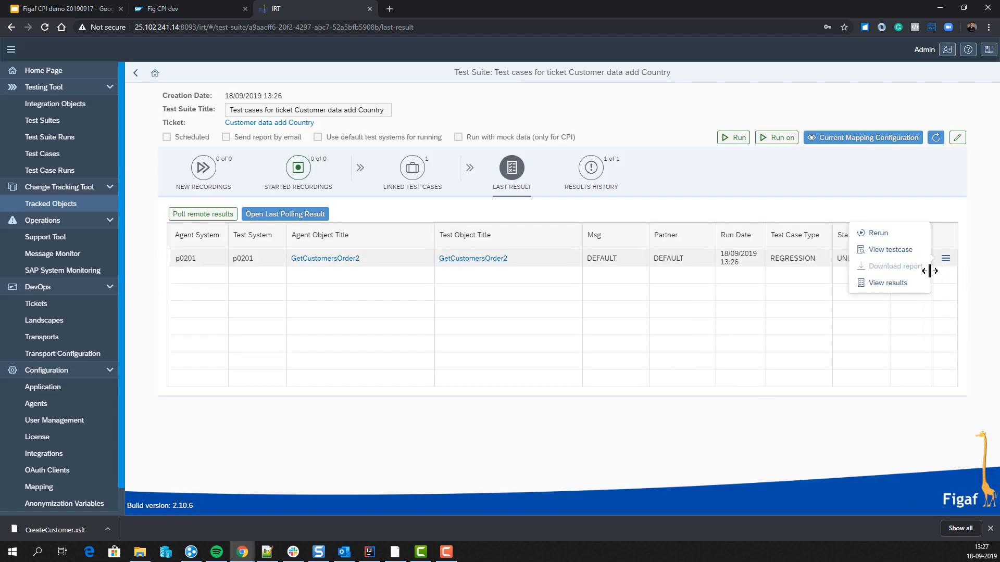
{"action": "left_click", "coordinate": [916, 285]}
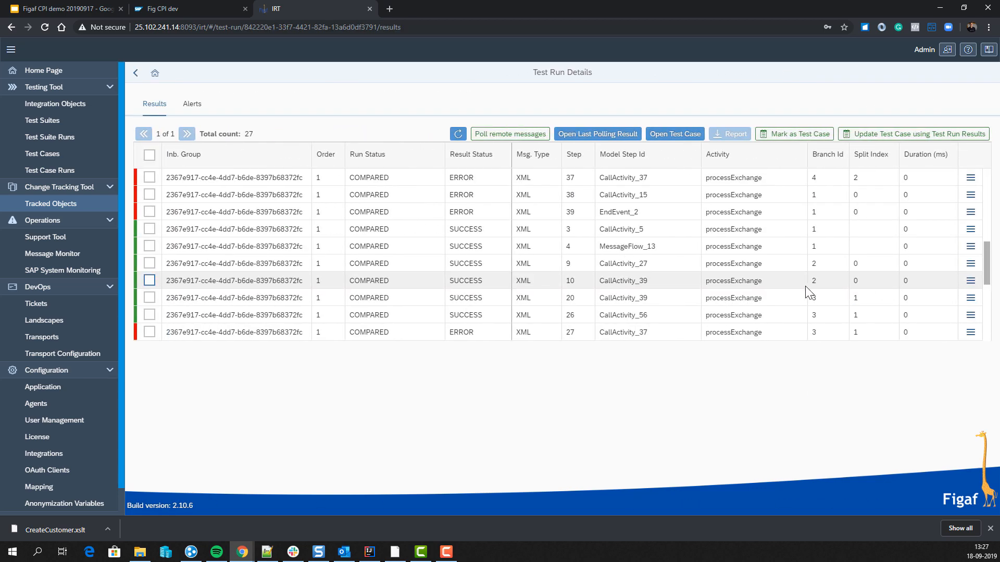
{"action": "scroll", "coordinate": [823, 221], "scroll_direction": "up", "scroll_amount": 3}
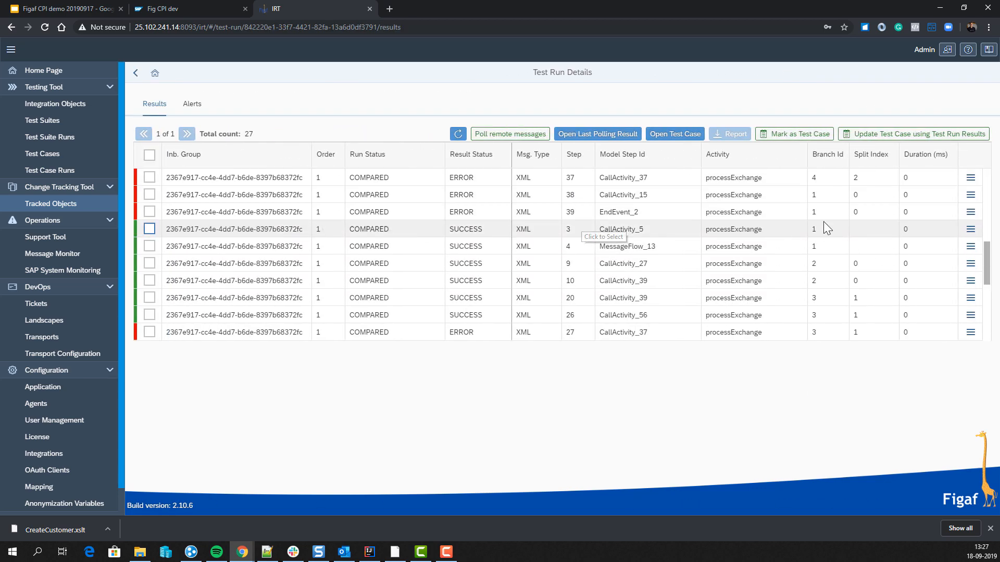
{"action": "scroll", "coordinate": [878, 223], "scroll_direction": "up", "scroll_amount": 3}
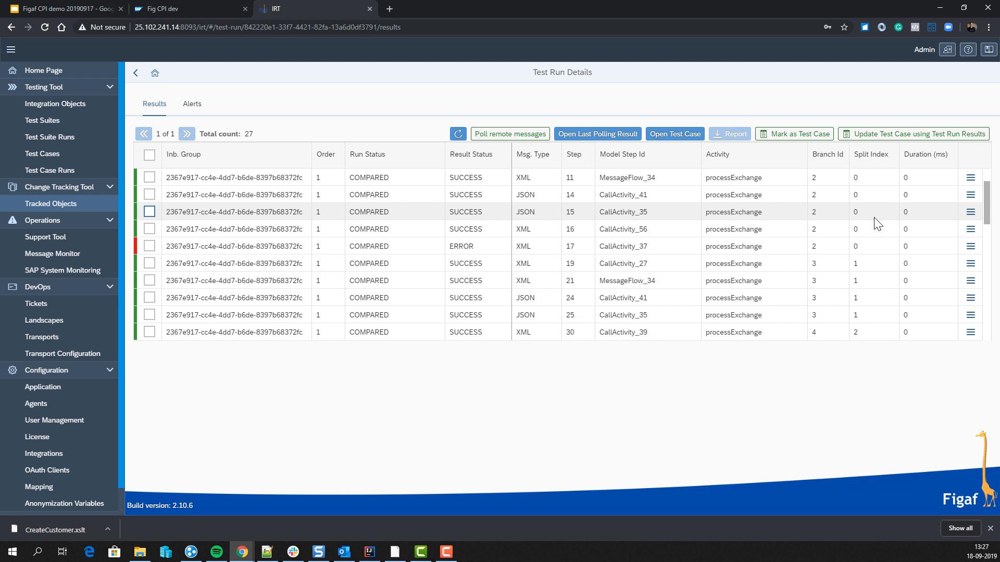
{"action": "left_click", "coordinate": [976, 253]}
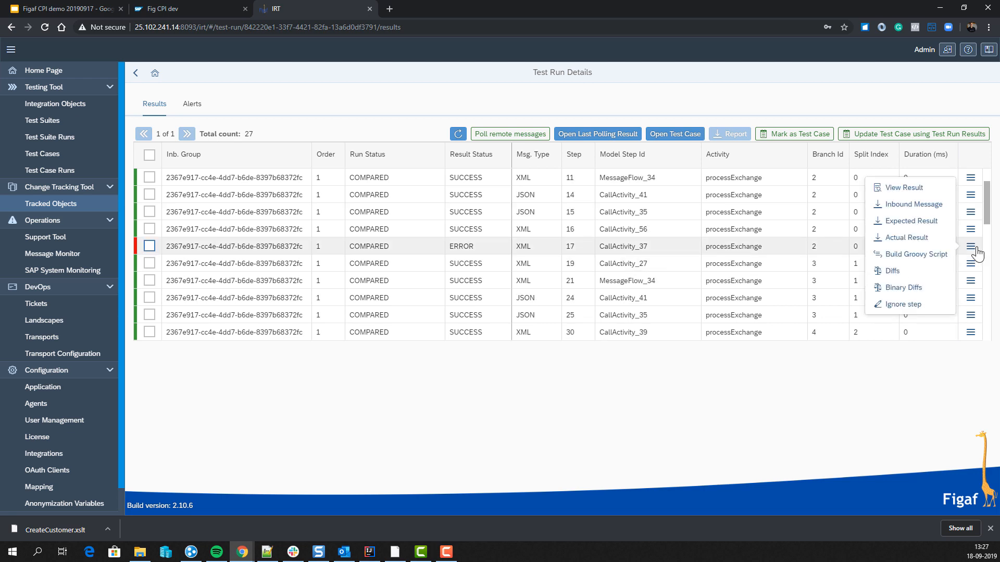
{"action": "left_click", "coordinate": [909, 271]}
{"action": "scroll", "coordinate": [529, 236], "scroll_direction": "up", "scroll_amount": 1}
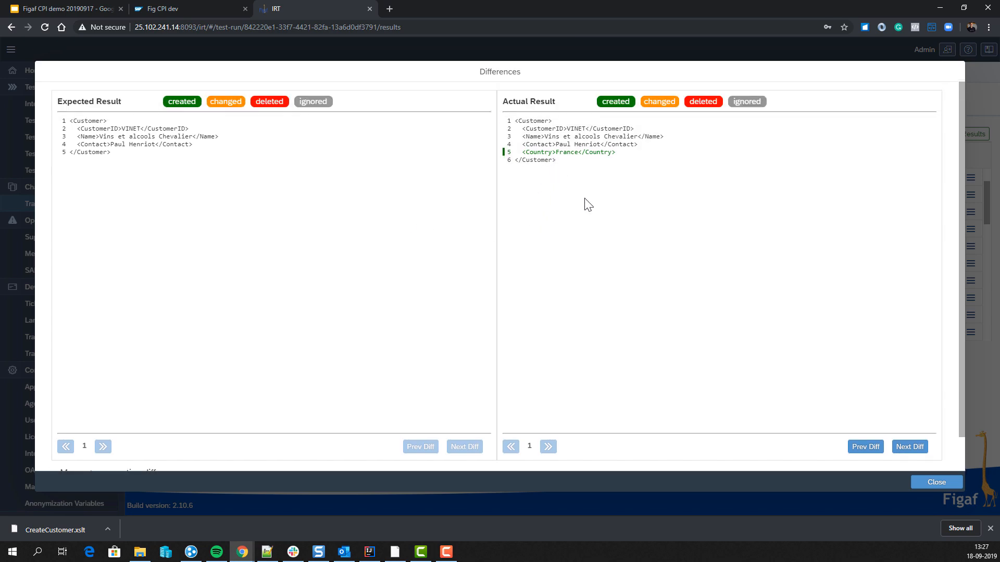
{"action": "left_click", "coordinate": [932, 482]}
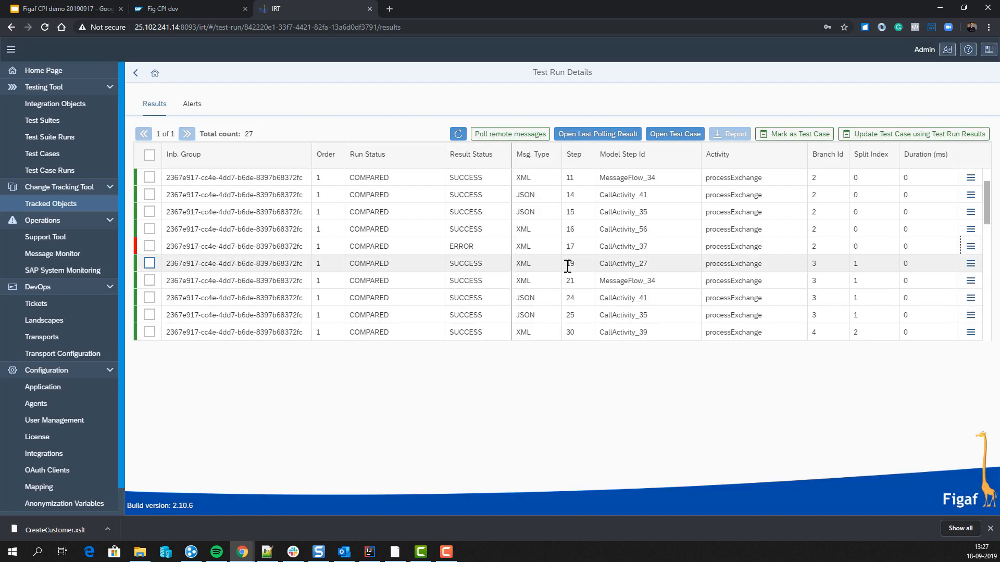
- Update the test case using all of the test run results, and return to the test suite
{"action": "scroll", "coordinate": [407, 245], "scroll_direction": "down", "scroll_amount": 3}
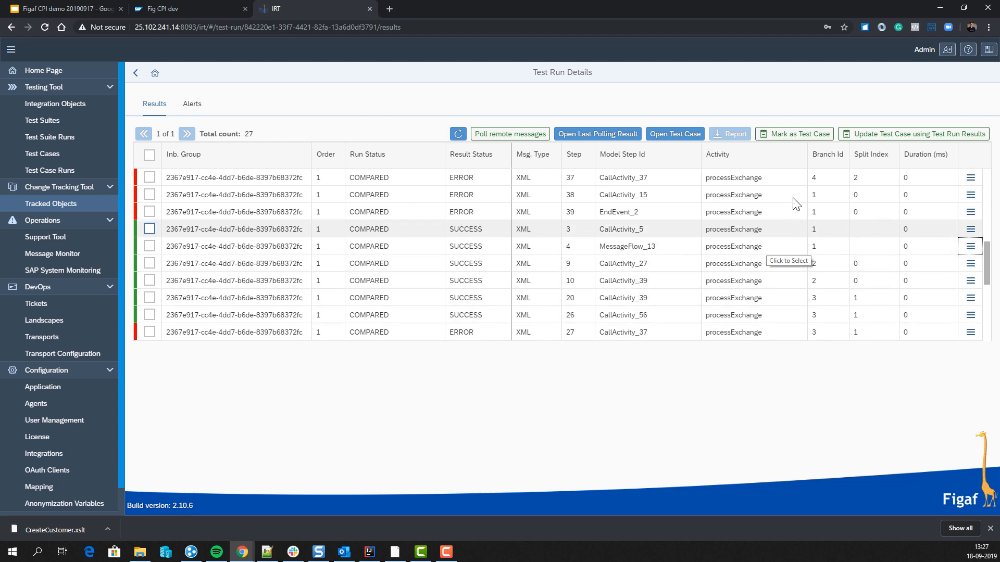
{"action": "left_click", "coordinate": [847, 139]}
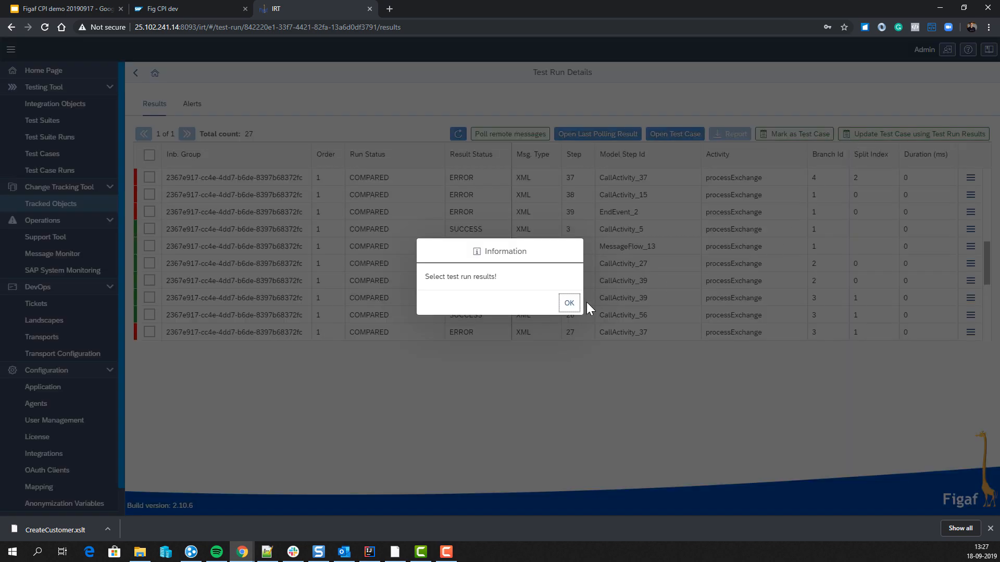
{"action": "left_click", "coordinate": [568, 304]}
{"action": "left_click", "coordinate": [150, 155]}
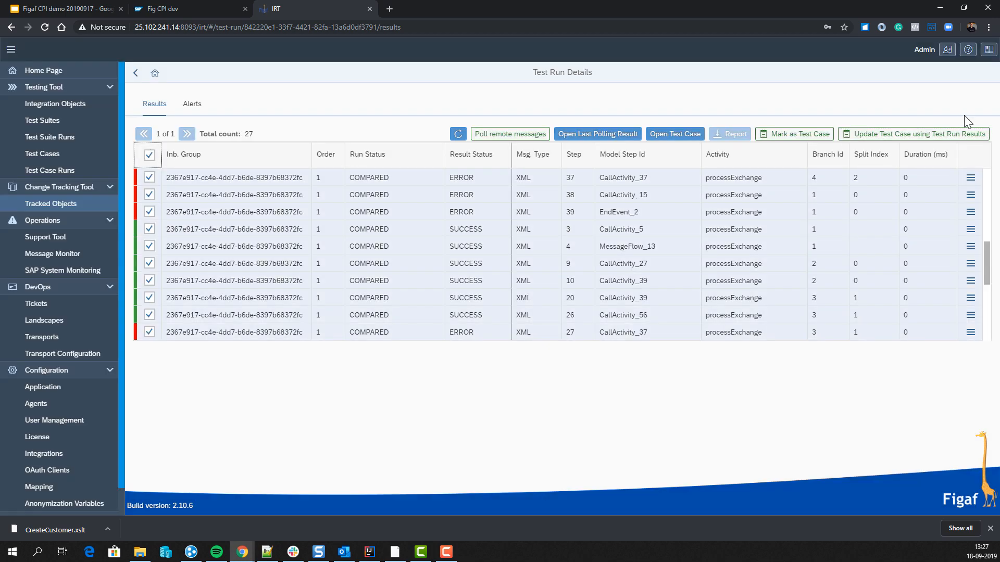
{"action": "left_click", "coordinate": [937, 137]}
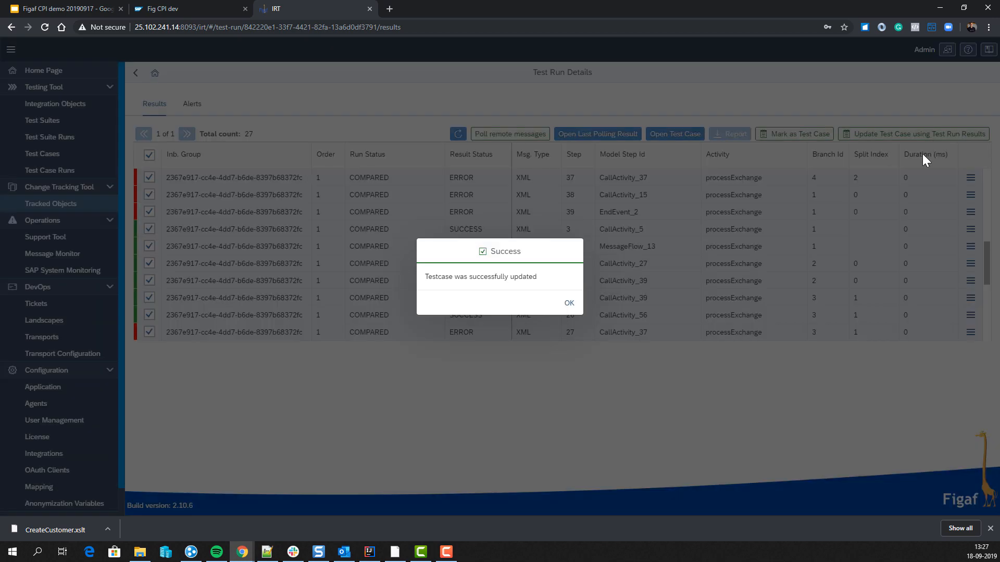
{"action": "left_click", "coordinate": [569, 303]}
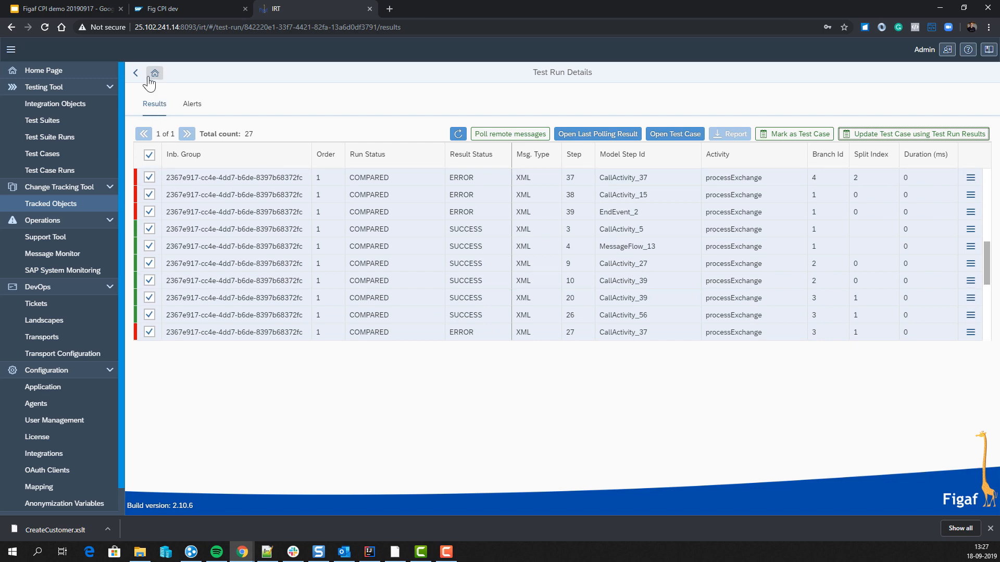
{"action": "left_click", "coordinate": [134, 73]}
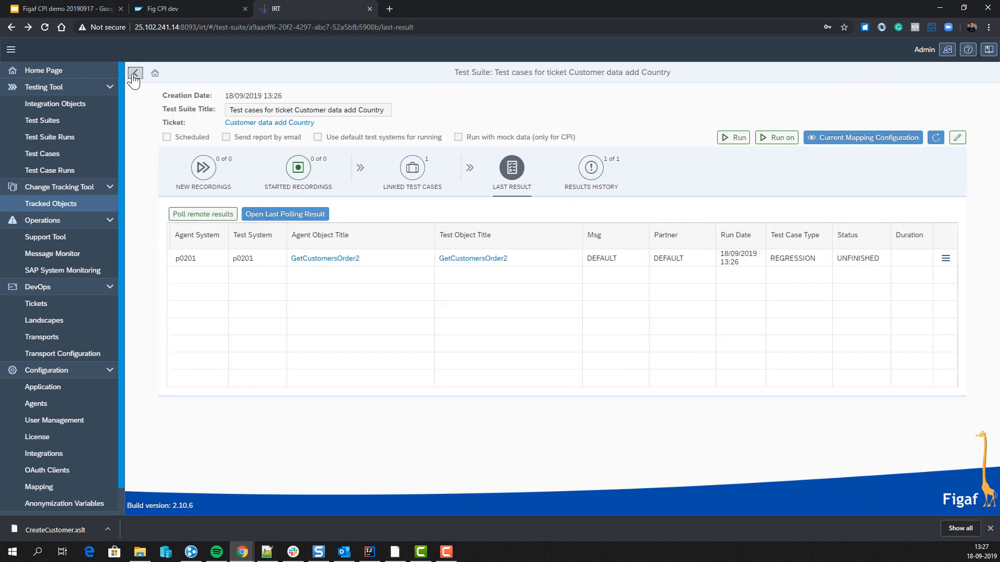
- Return to the Customer data add Country ticket and start a new transport for the CPI landscape
{"action": "left_click", "coordinate": [134, 73]}
{"action": "left_click", "coordinate": [134, 74]}
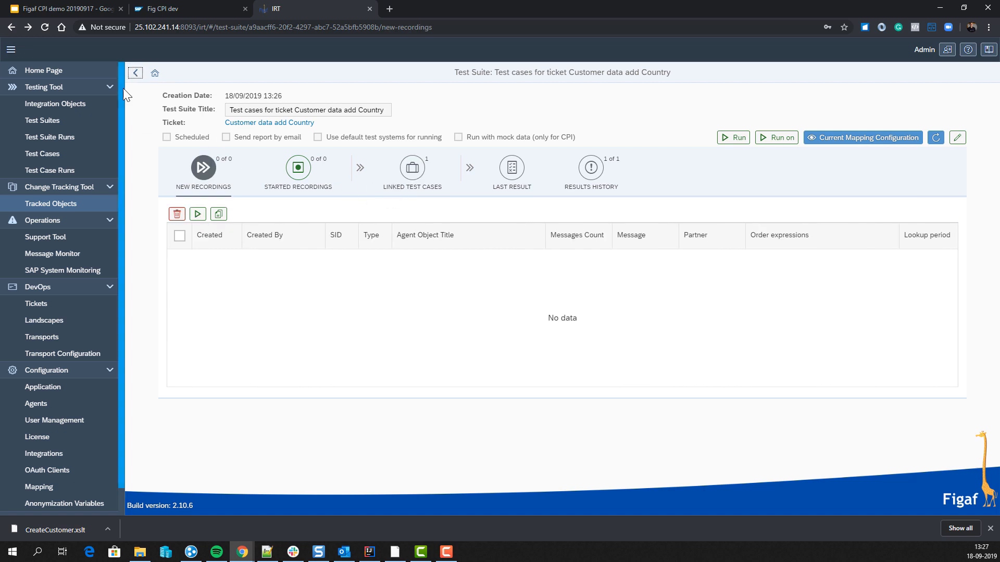
{"action": "left_click", "coordinate": [132, 75]}
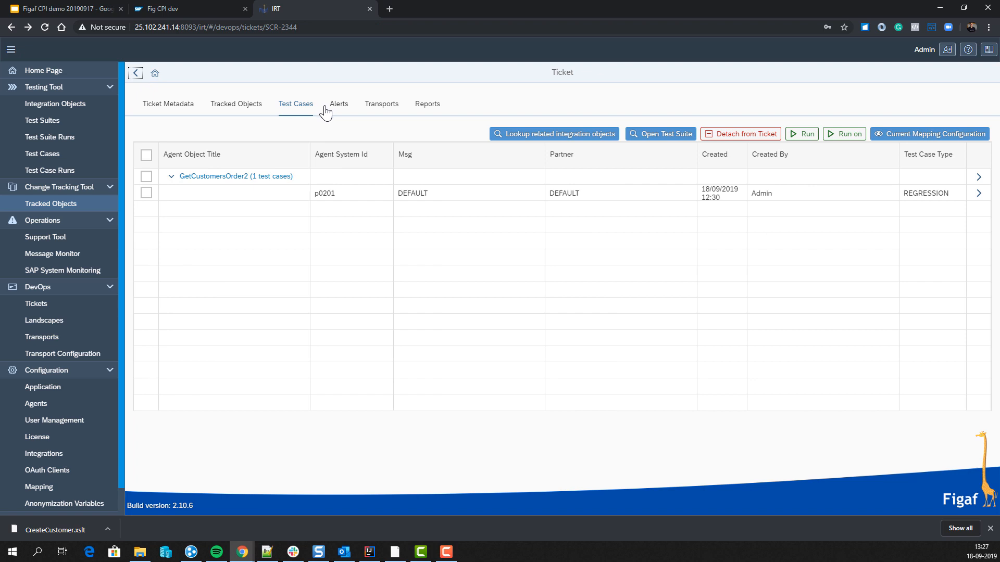
{"action": "left_click", "coordinate": [371, 105]}
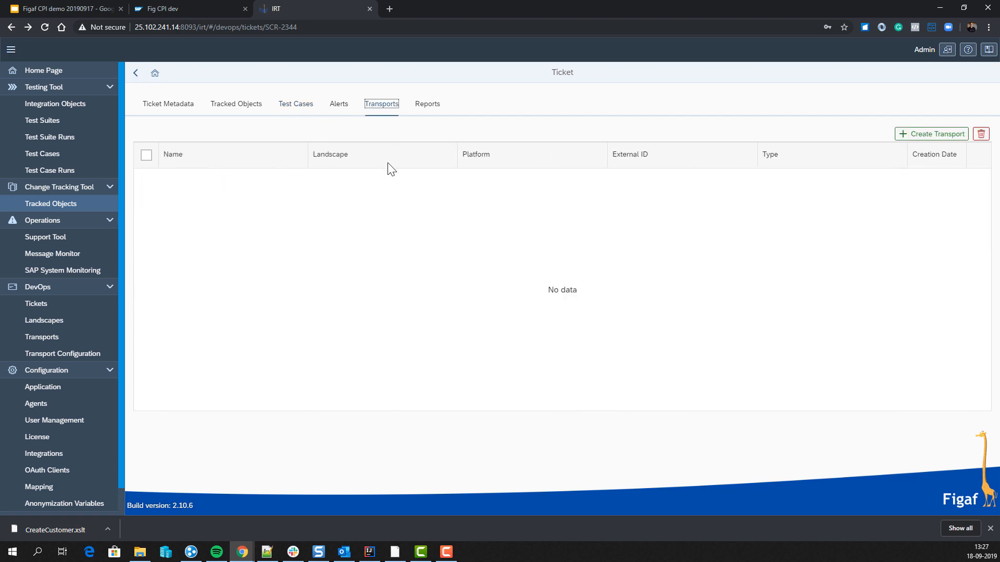
{"action": "left_click", "coordinate": [902, 134]}
{"action": "left_click", "coordinate": [599, 284]}
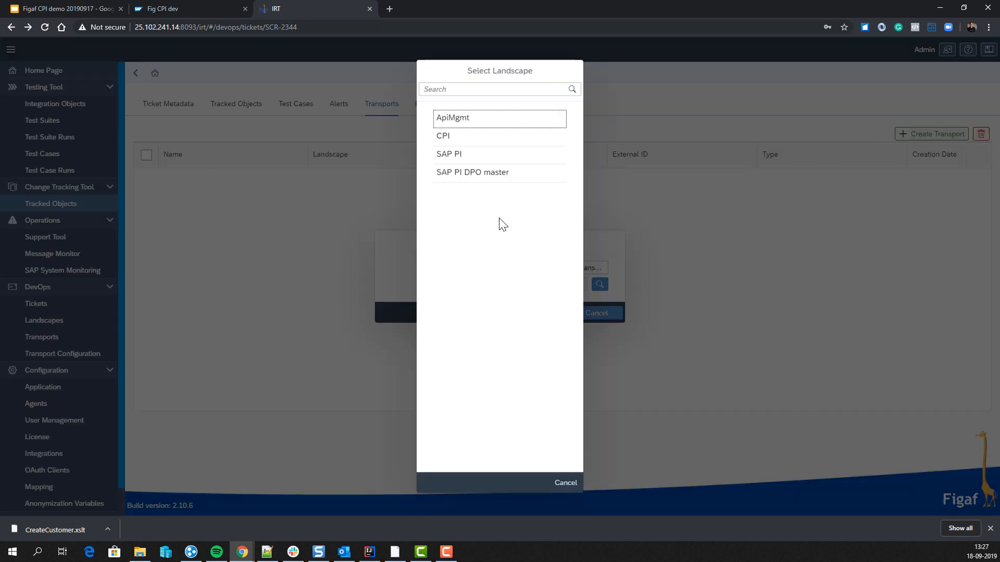
{"action": "left_click", "coordinate": [447, 139]}
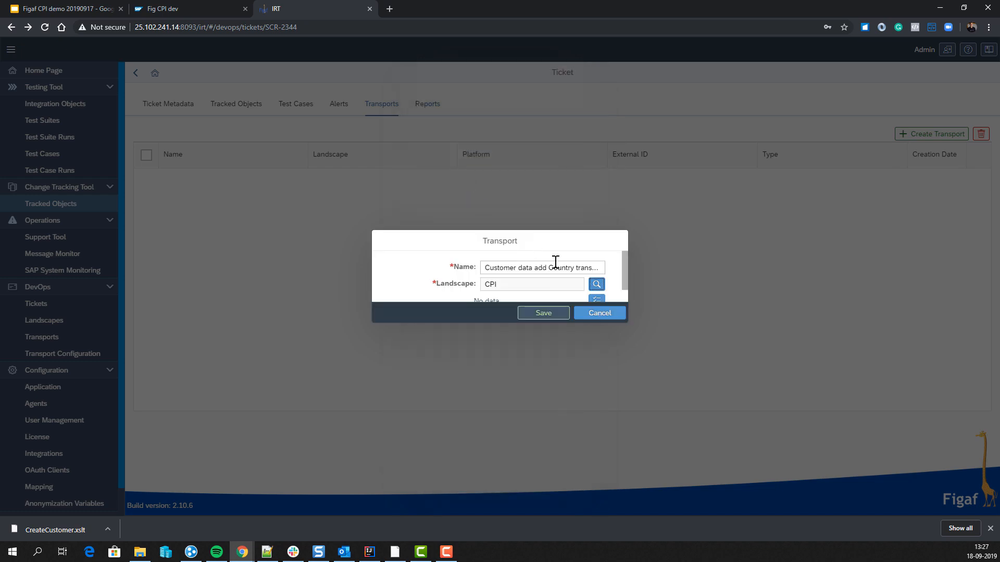
- Add the tracked object GetCustomersOrder2 to the transport and save the transport
{"action": "left_click", "coordinate": [599, 292]}
{"action": "left_click", "coordinate": [64, 141]}
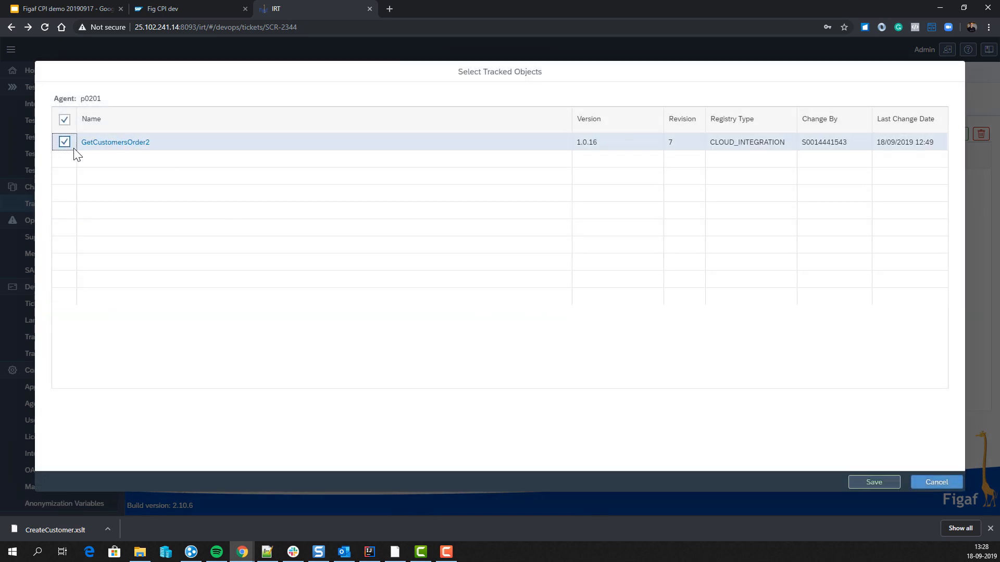
{"action": "left_click", "coordinate": [859, 482]}
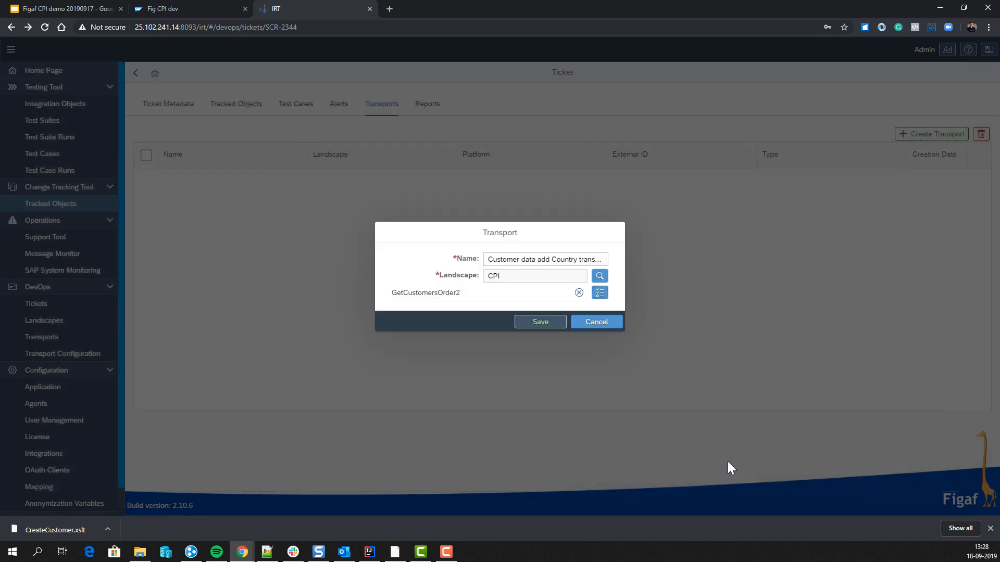
{"action": "left_click", "coordinate": [535, 325]}
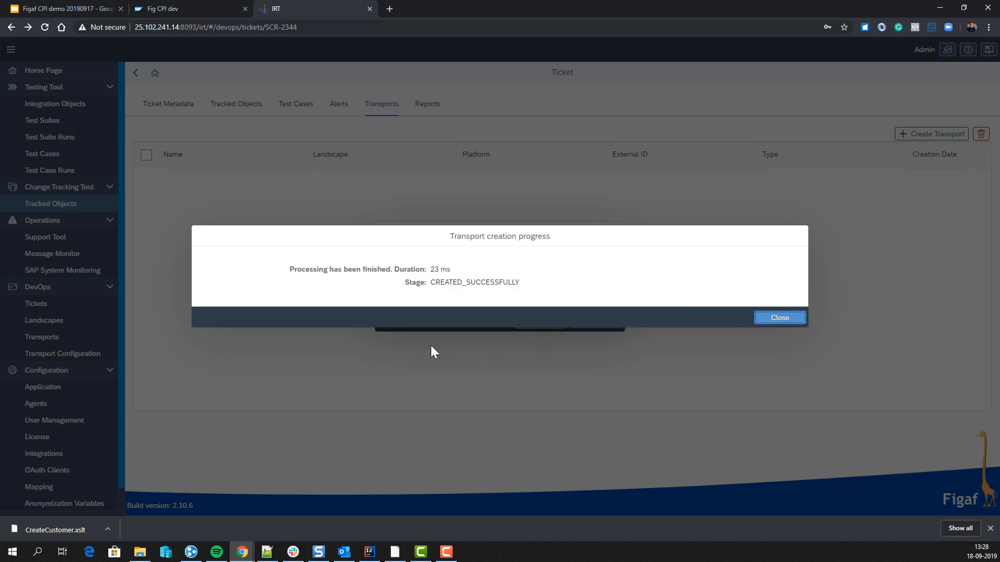
{"action": "left_click", "coordinate": [799, 319]}
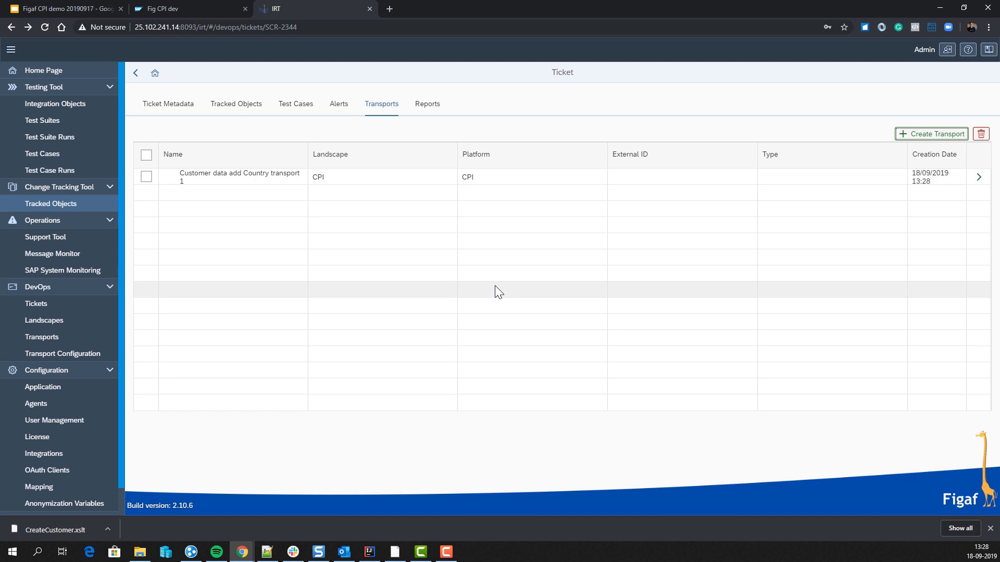
- Open the transport configuration for the CPI landscape and the tracked object GetCustomersOrder2 - 1.0.16
{"action": "left_click", "coordinate": [107, 358]}
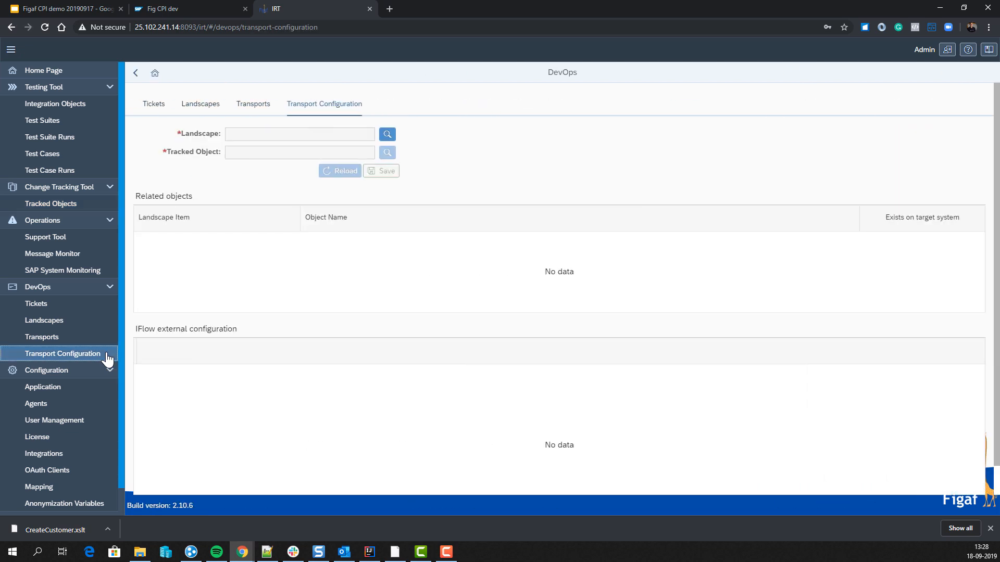
{"action": "left_click", "coordinate": [388, 134]}
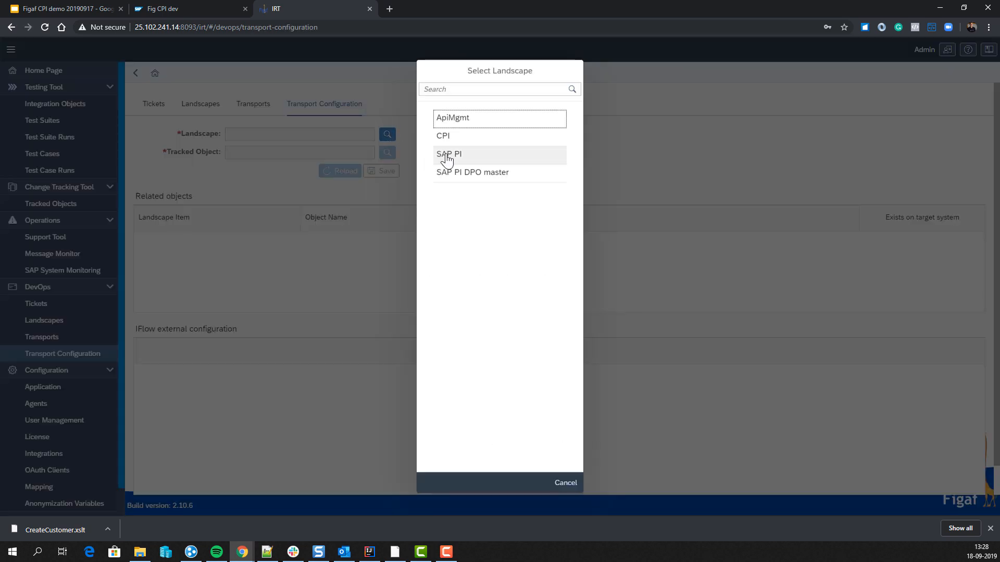
{"action": "left_click", "coordinate": [442, 136]}
{"action": "left_click", "coordinate": [387, 152]}
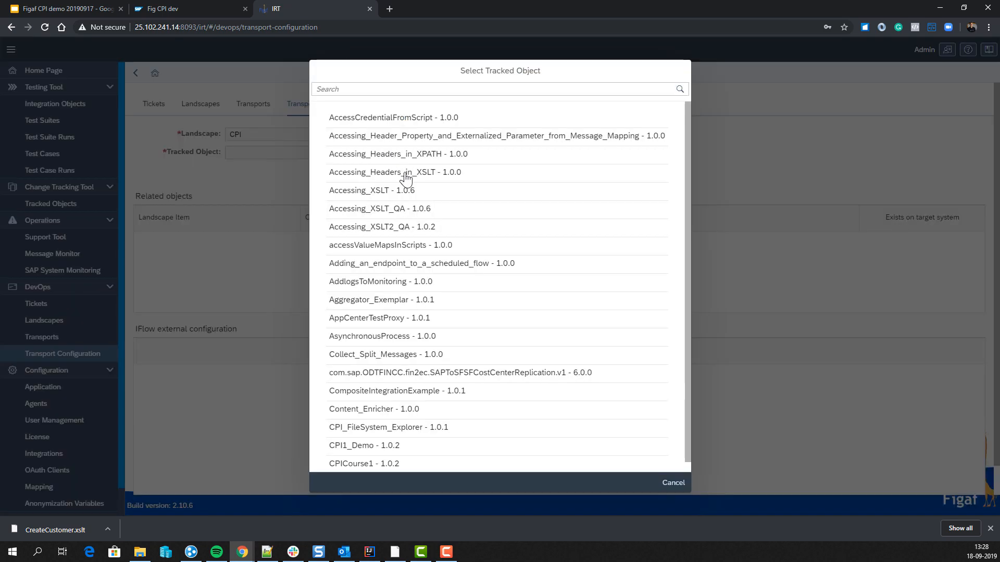
{"action": "left_click", "coordinate": [366, 90]}
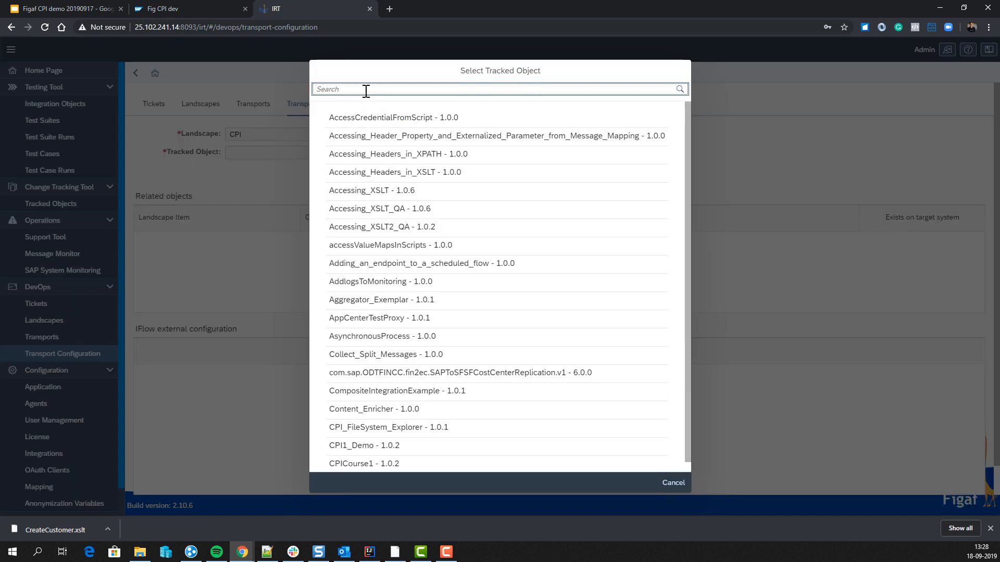
{"action": "type", "text": "GetCus"}
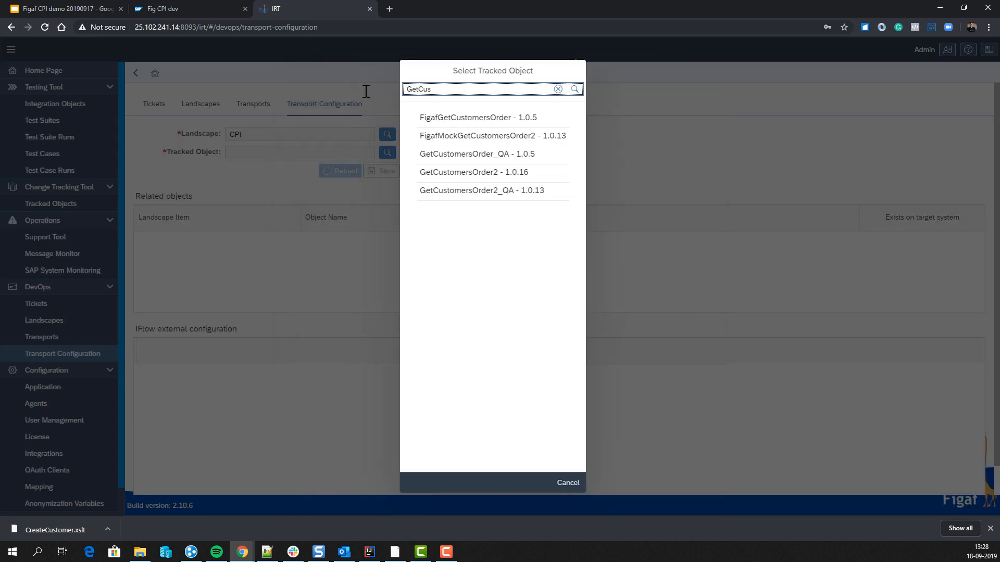
{"action": "left_click", "coordinate": [537, 180]}
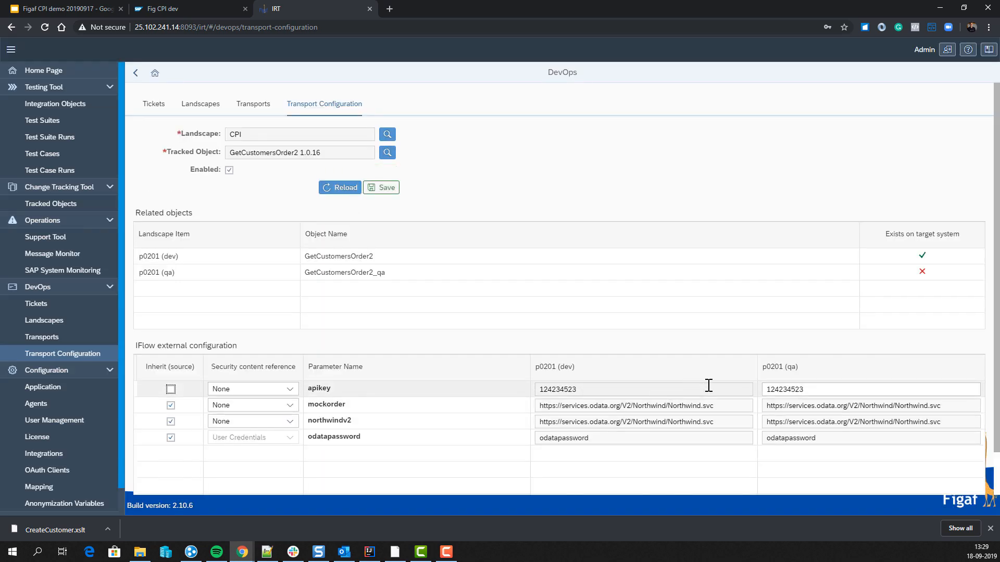
- Replace the apikey parameter for p0201 (qa) with the QA API key and save the transport configuration
{"action": "double_click", "coordinate": [840, 388]}
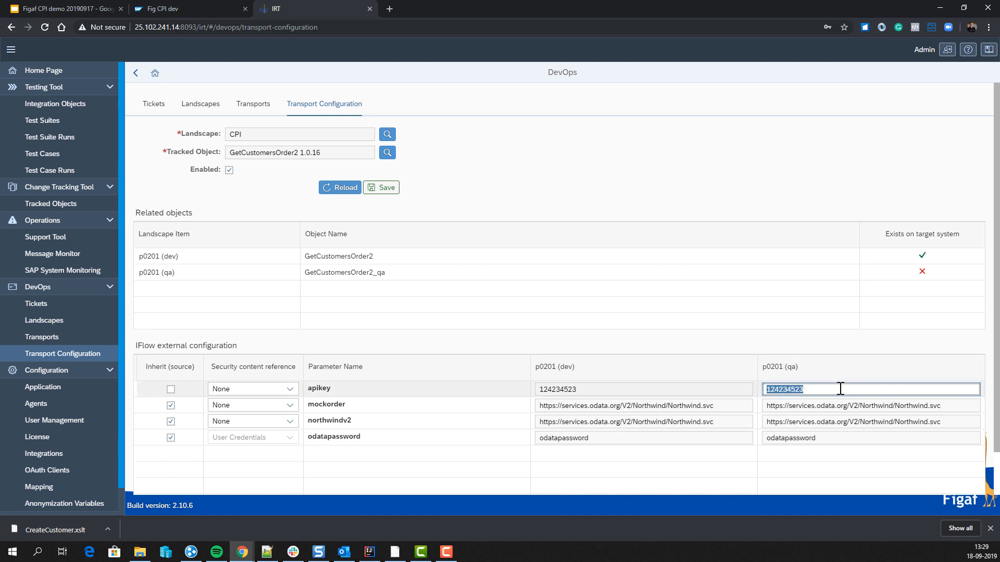
{"action": "type", "text": "QA Key"}
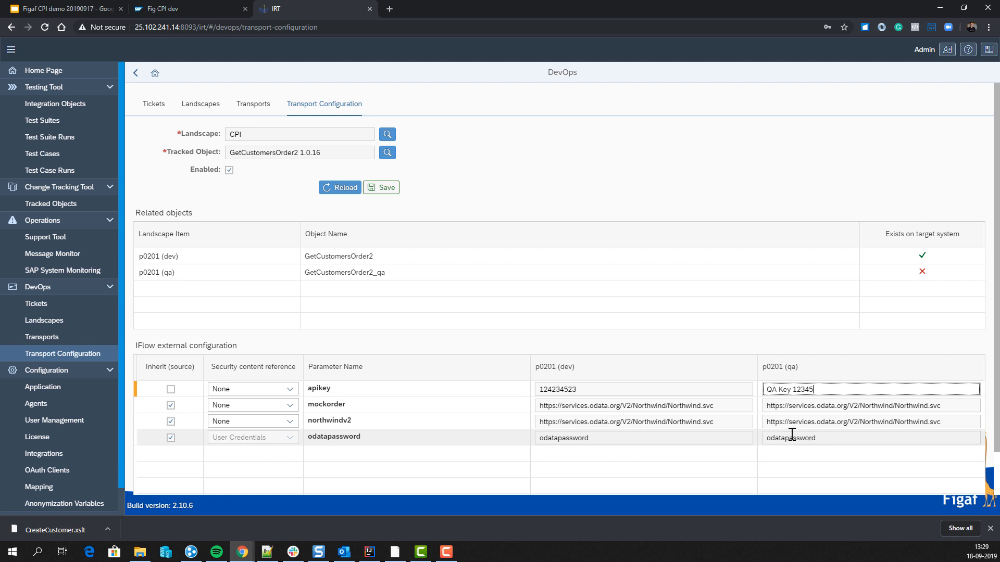
{"action": "left_click", "coordinate": [380, 189]}
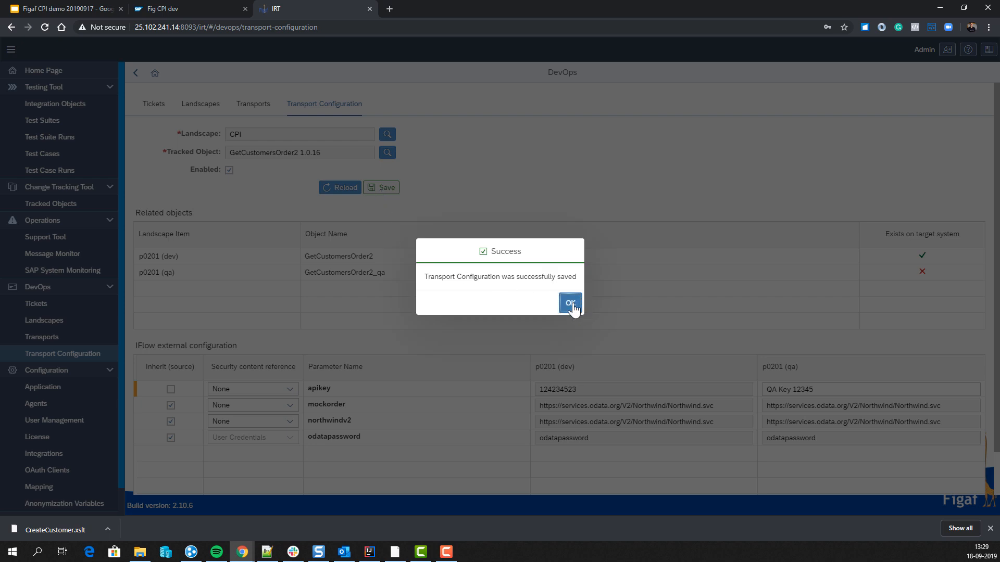
{"action": "left_click", "coordinate": [571, 304]}
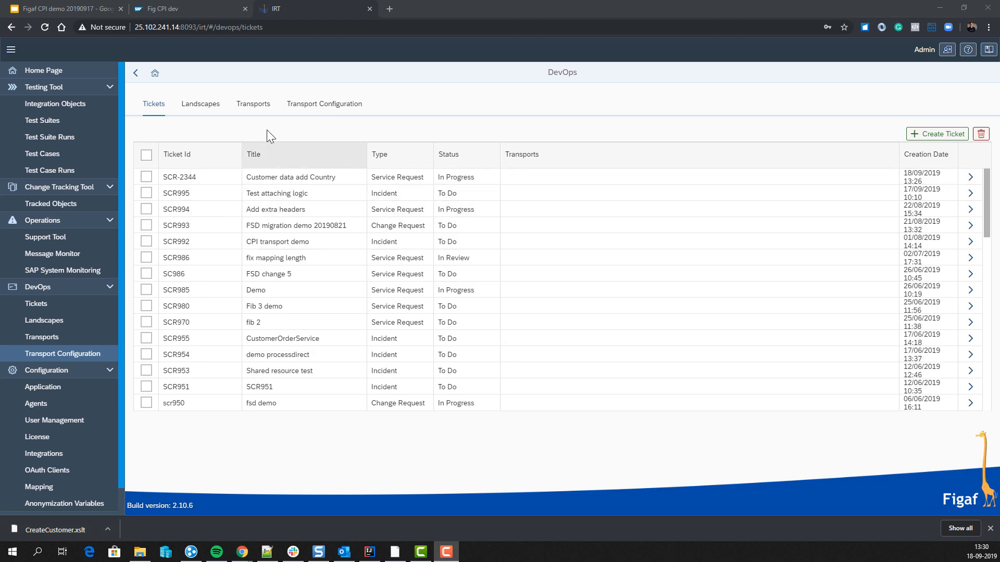
- Import Customer data add Country transport 1 into p0201 (qa), refreshing the progress until processing ends
{"action": "left_click", "coordinate": [253, 106]}
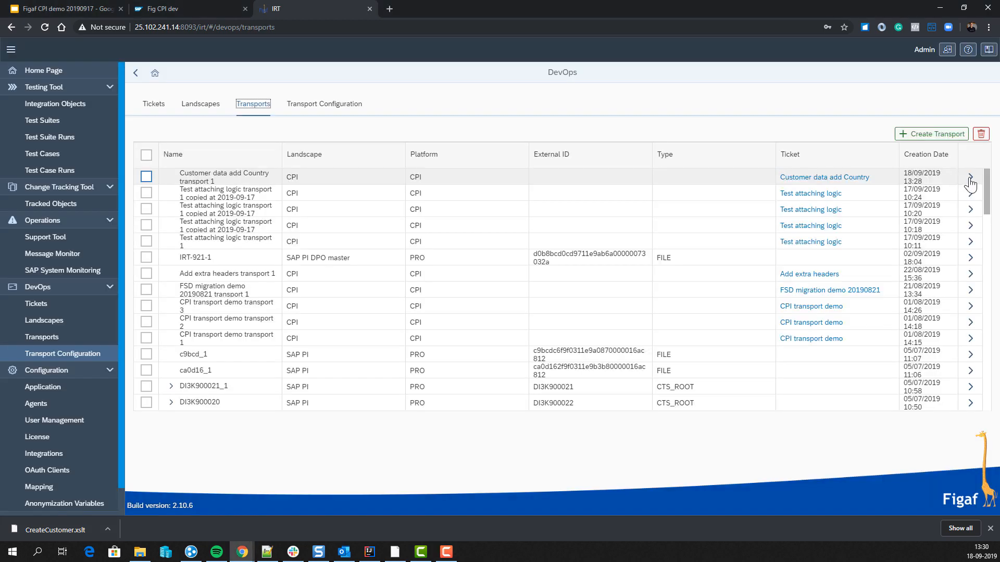
{"action": "left_click", "coordinate": [969, 179]}
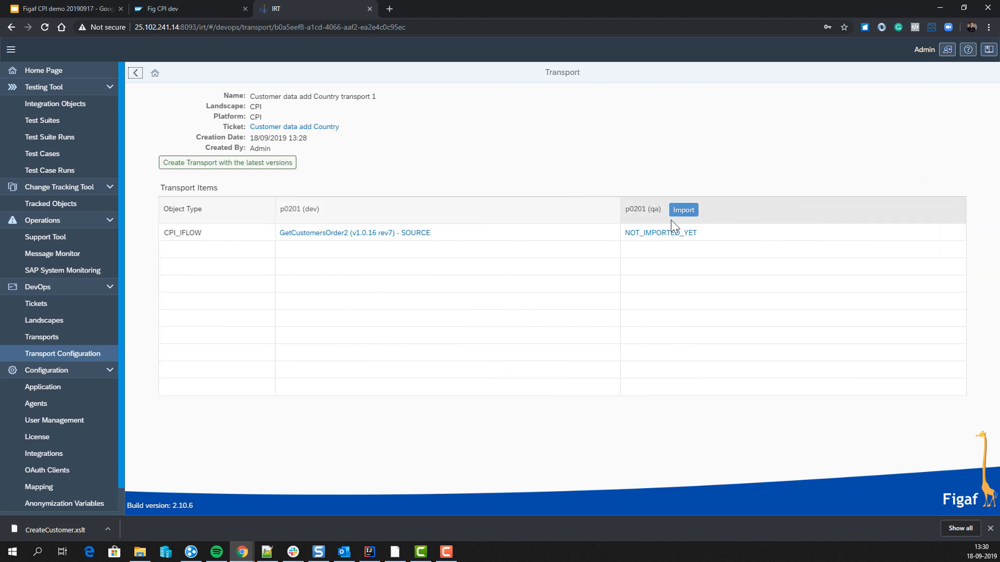
{"action": "left_click", "coordinate": [676, 212]}
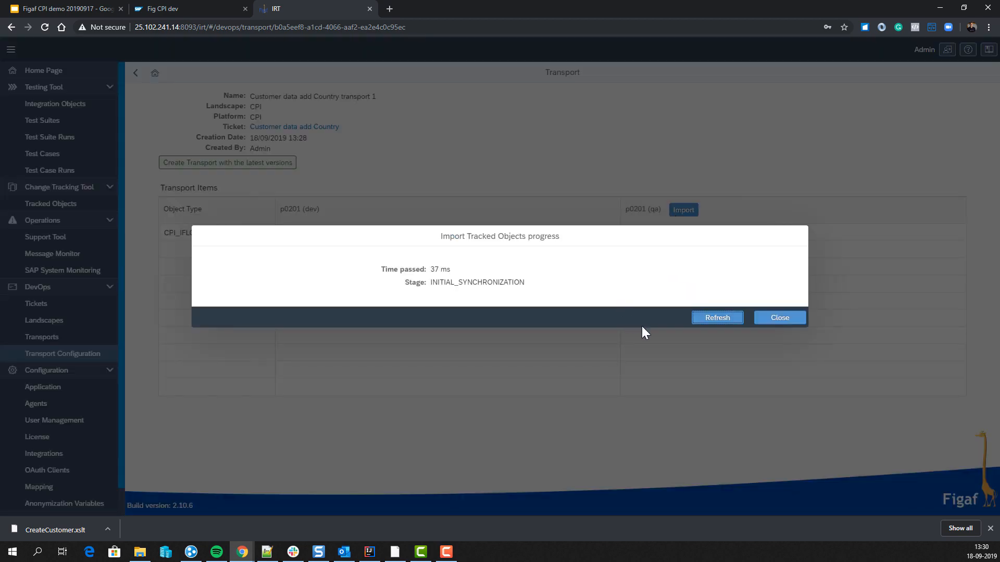
{"action": "left_click", "coordinate": [702, 319]}
{"action": "left_click", "coordinate": [701, 318]}
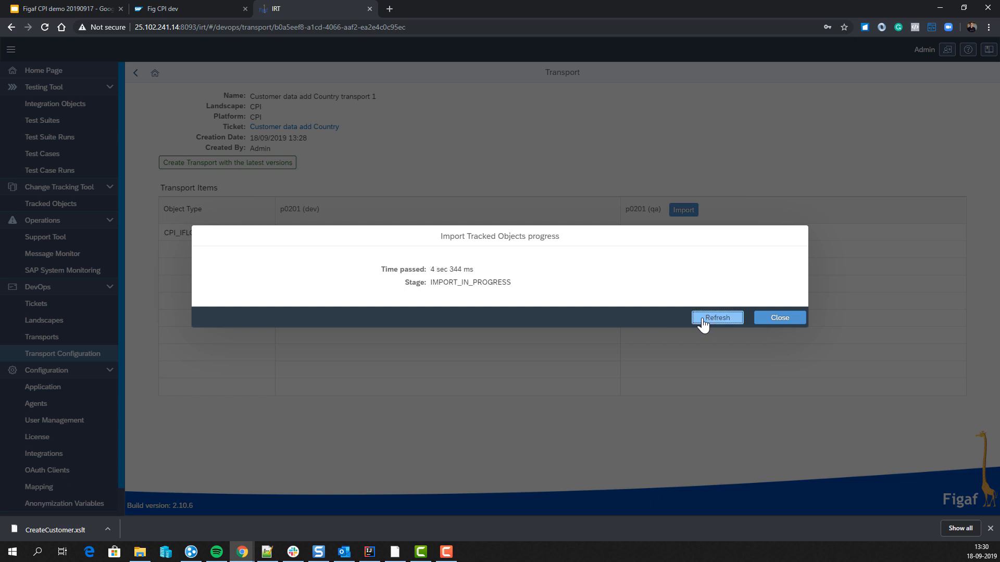
{"action": "left_click", "coordinate": [702, 319]}
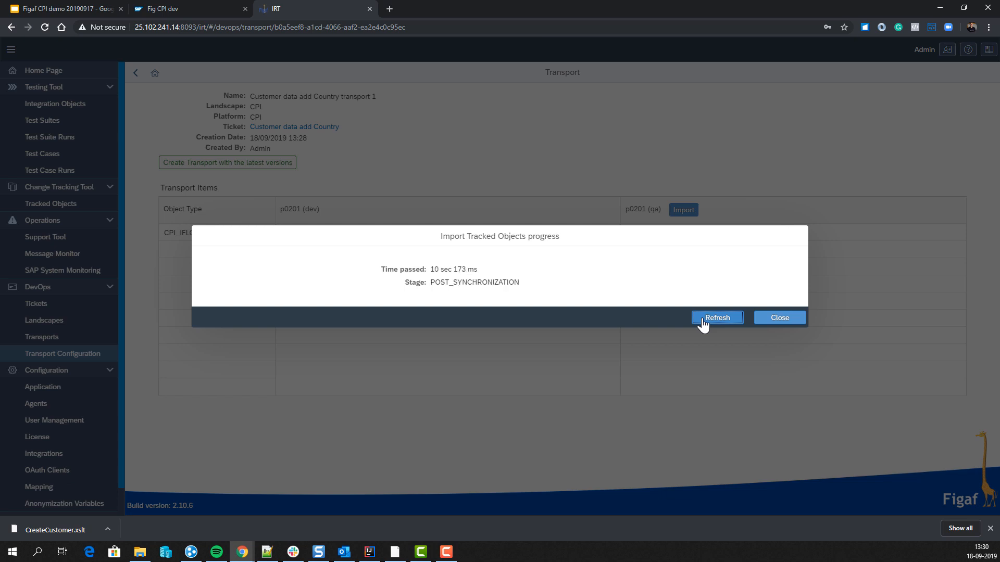
{"action": "left_click", "coordinate": [702, 320]}
{"action": "left_click", "coordinate": [703, 319]}
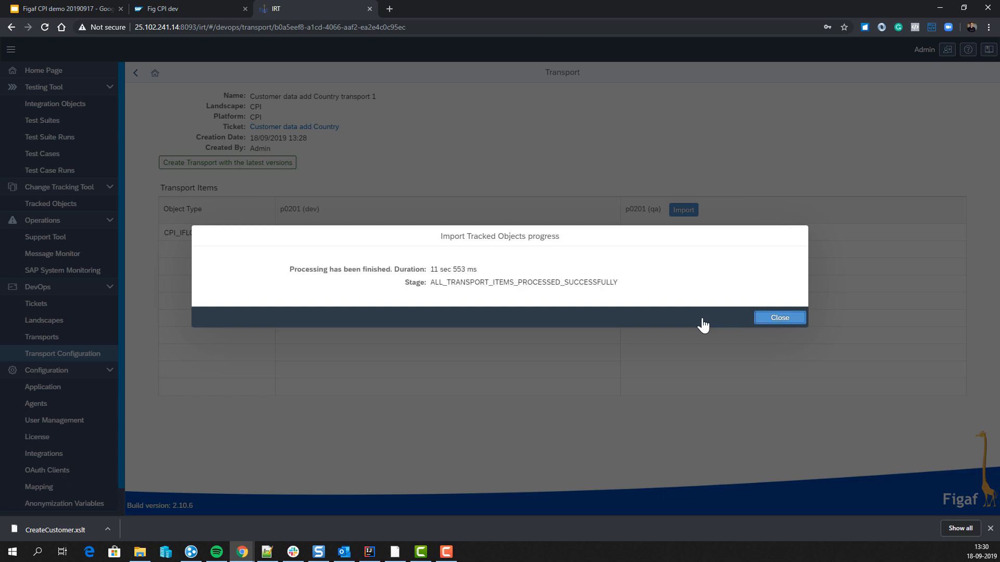
{"action": "left_click", "coordinate": [763, 318]}
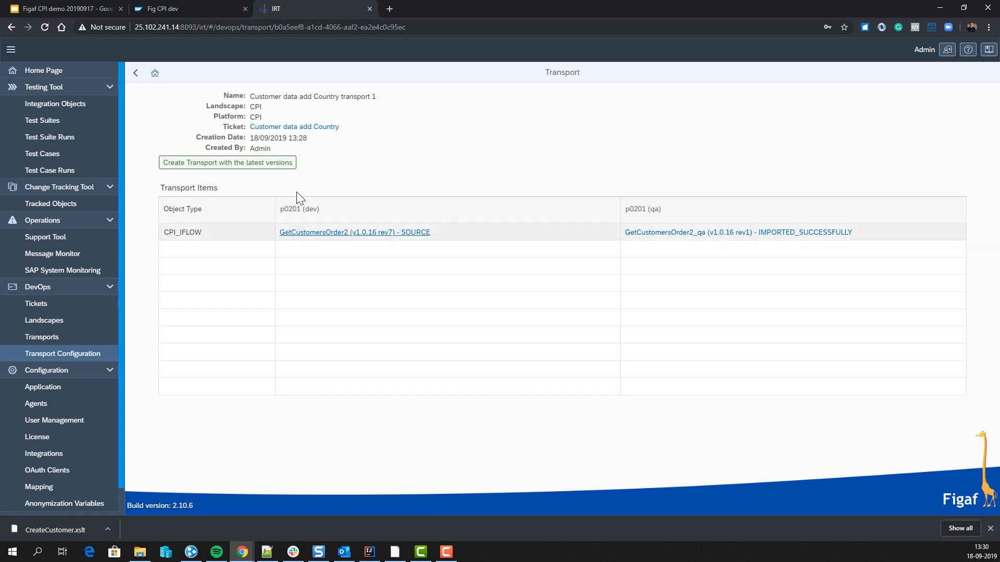
- Review the Customer data add Country ticket's tracked objects and the test systems available for running its test cases
{"action": "left_click", "coordinate": [299, 129]}
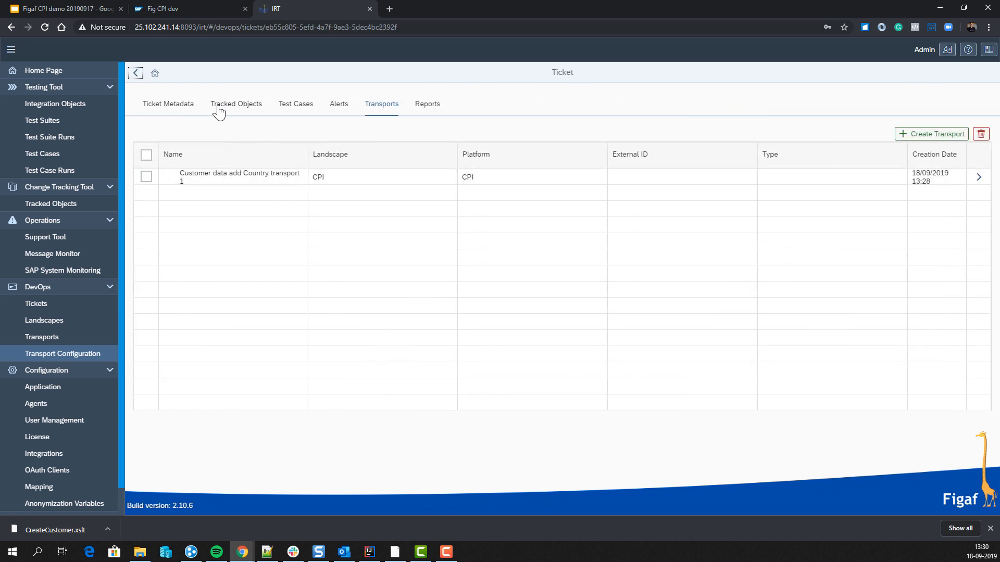
{"action": "left_click", "coordinate": [214, 108]}
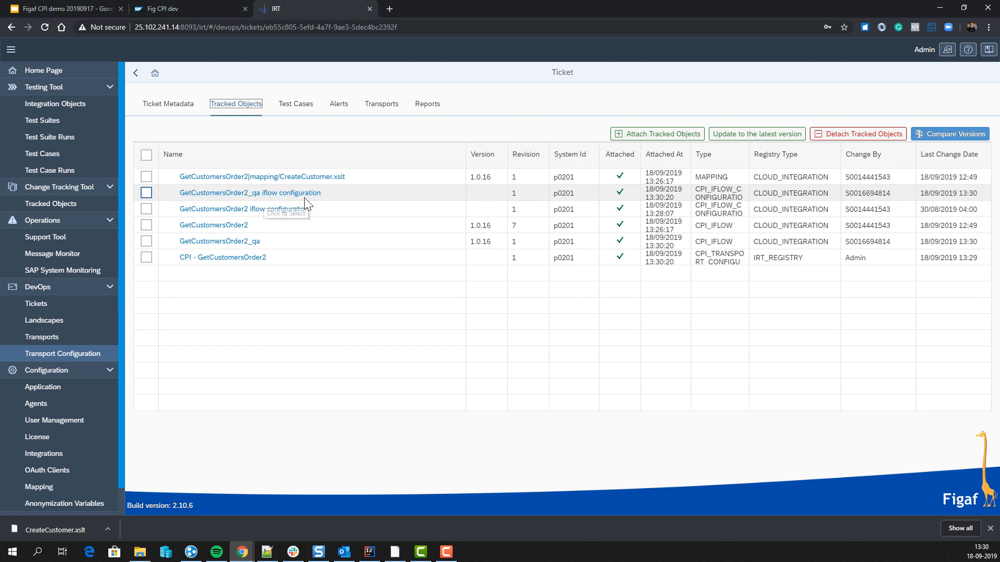
{"action": "left_click", "coordinate": [297, 106]}
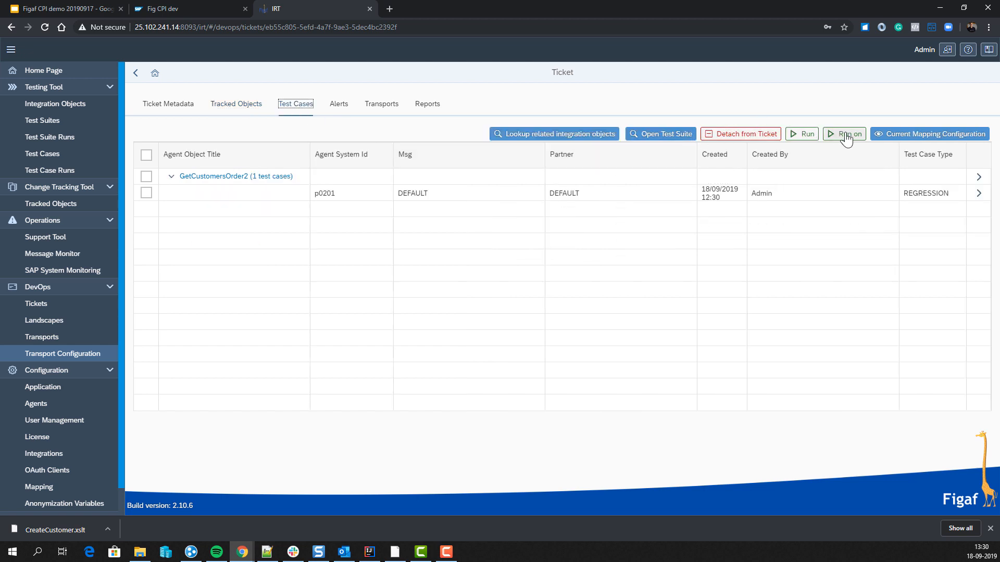
{"action": "left_click", "coordinate": [845, 137]}
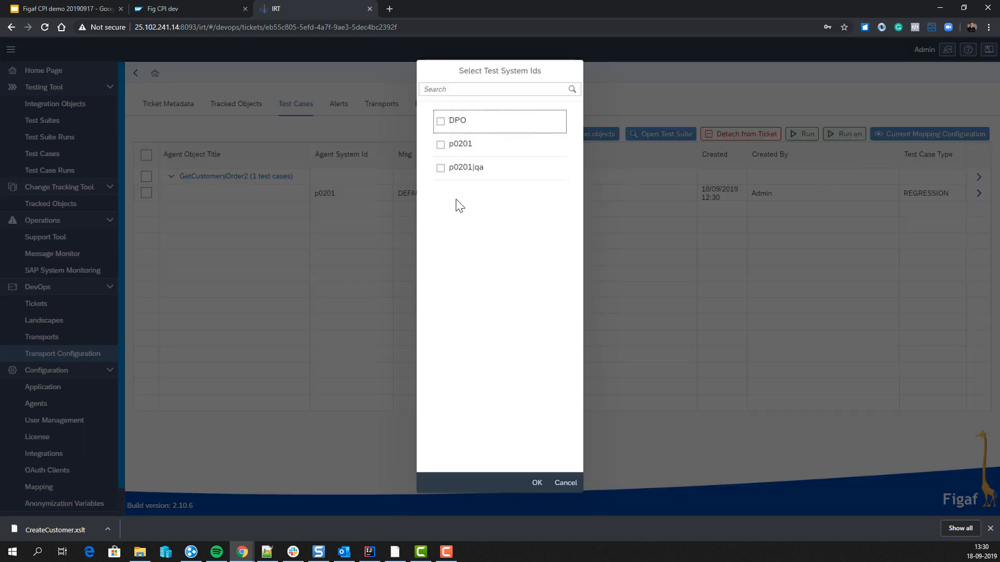
{"action": "key", "text": "Escape"}
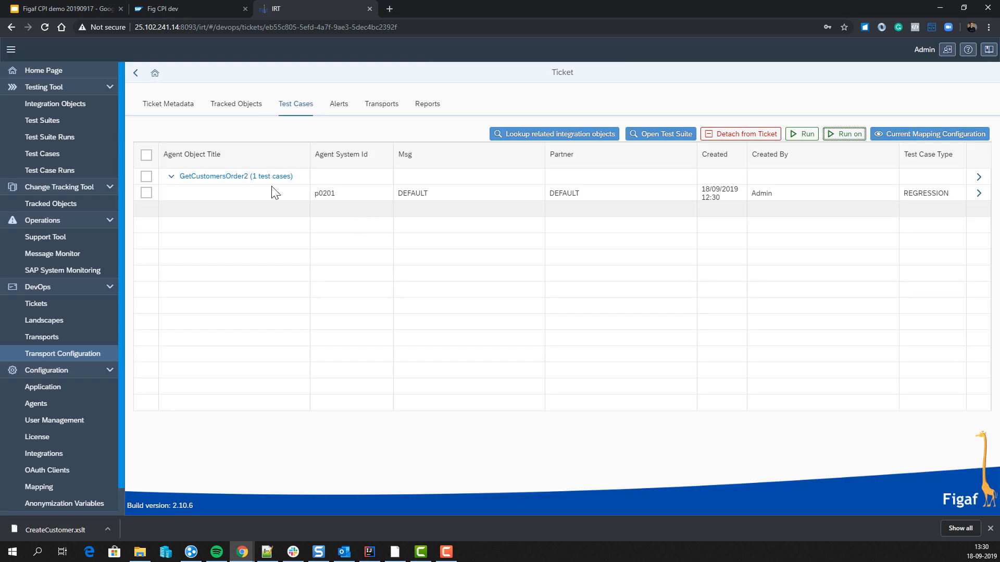
- Generate a report for the ticket, download it and open the spreadsheet in Excel
{"action": "left_click", "coordinate": [425, 109]}
{"action": "left_click", "coordinate": [912, 137]}
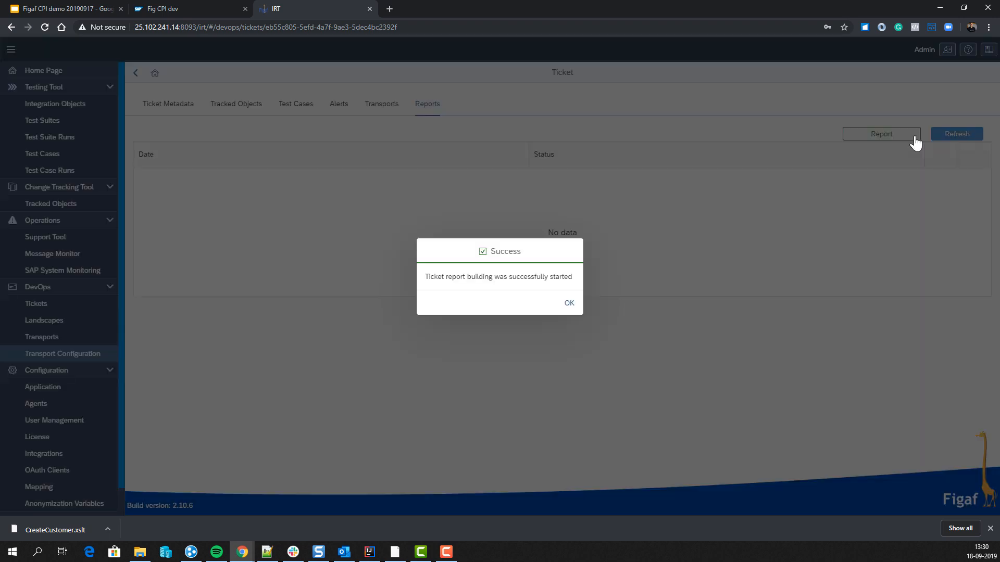
{"action": "left_click", "coordinate": [568, 306]}
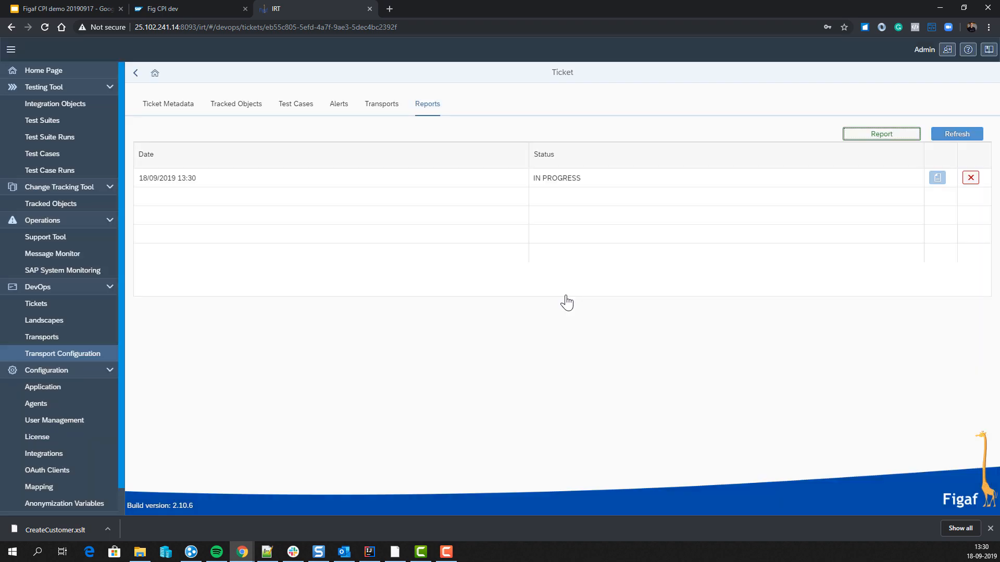
{"action": "left_click", "coordinate": [949, 135]}
{"action": "left_click", "coordinate": [937, 178]}
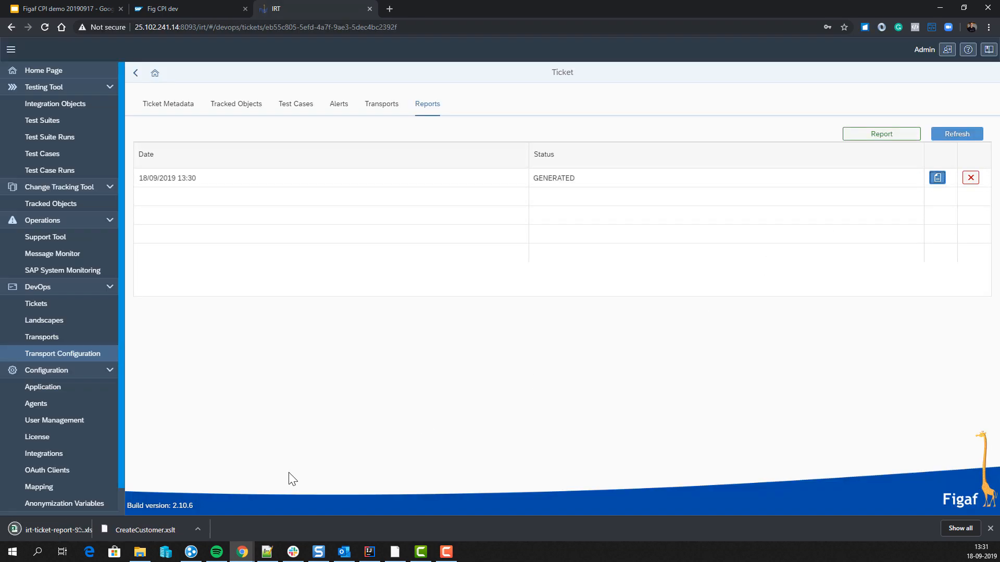
{"action": "left_click", "coordinate": [41, 532]}
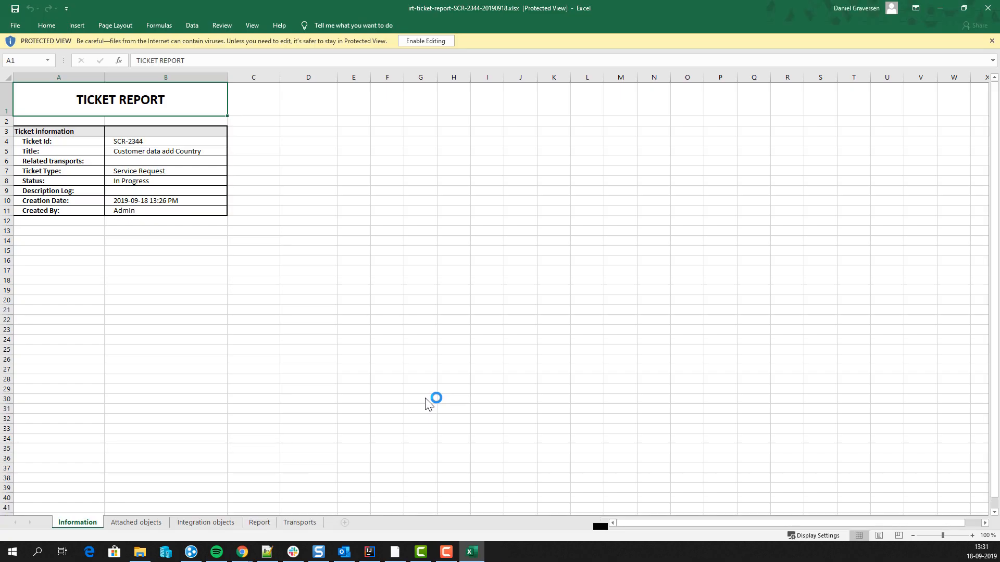
- Review the ticket report's attached objects, related test cases and test run results, including the actual payload differences, and close the workbook
{"action": "left_click", "coordinate": [136, 523]}
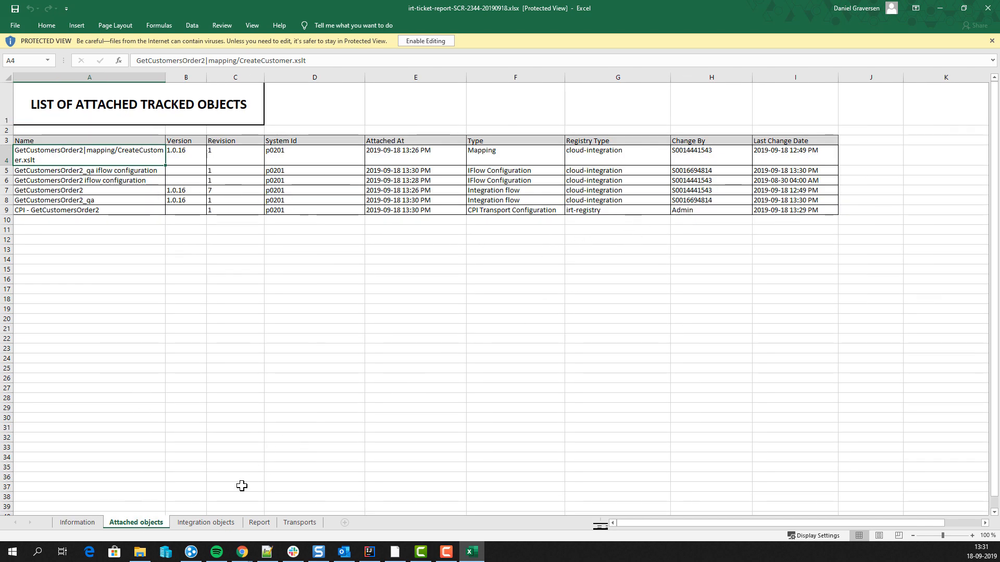
{"action": "left_click", "coordinate": [224, 522]}
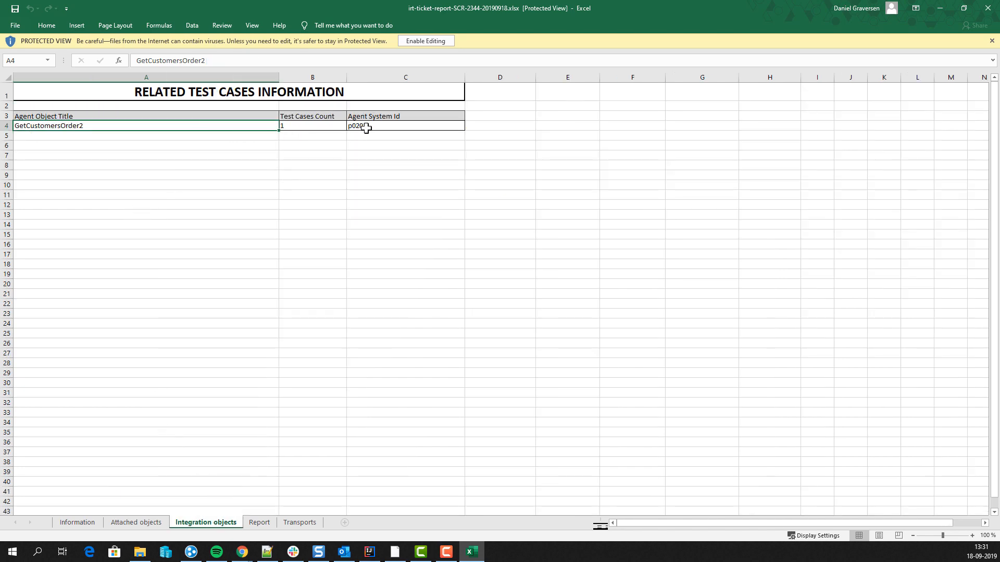
{"action": "left_click", "coordinate": [260, 523]}
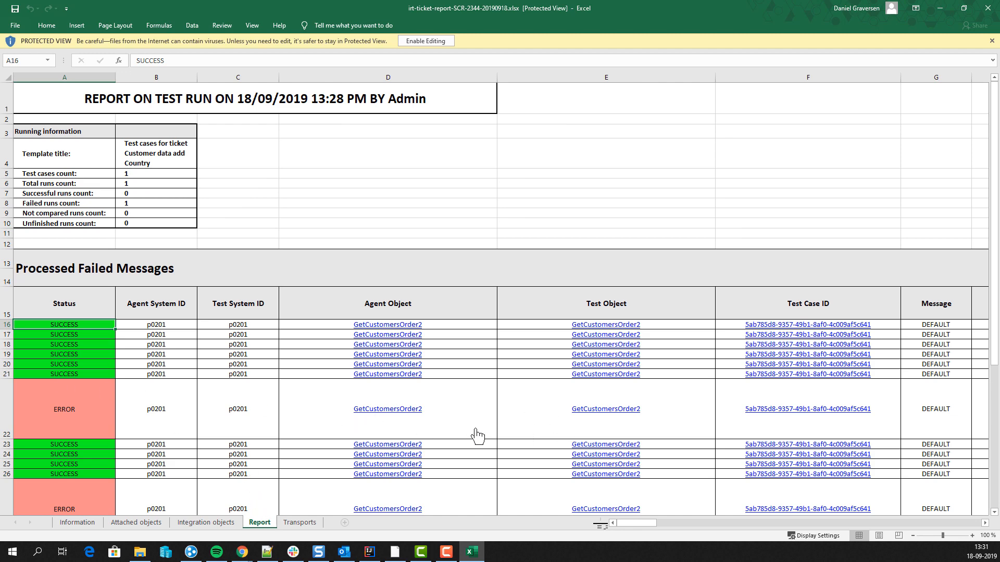
{"action": "scroll", "coordinate": [477, 431], "scroll_direction": "down", "scroll_amount": 6}
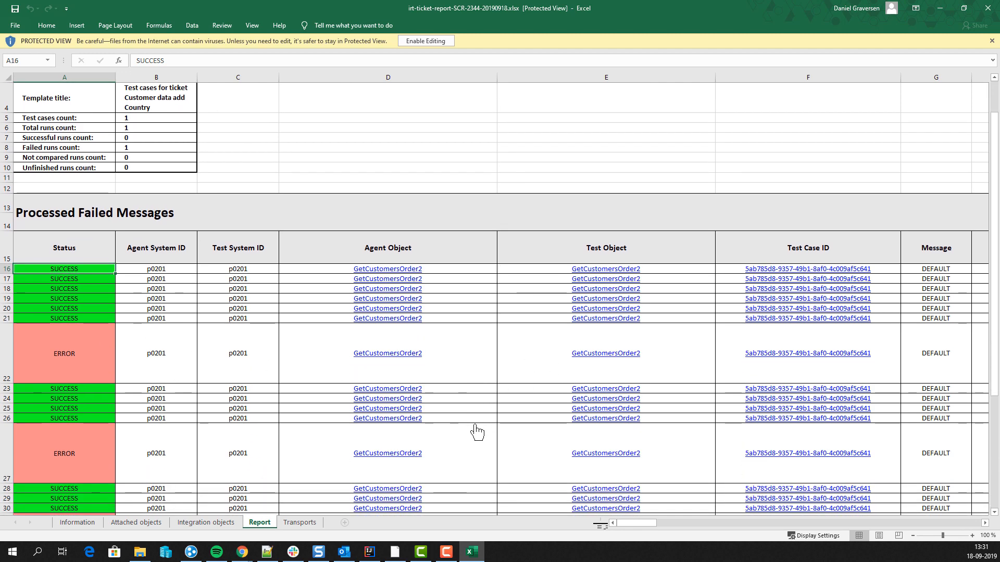
{"action": "scroll", "coordinate": [471, 457], "scroll_direction": "up", "scroll_amount": 3}
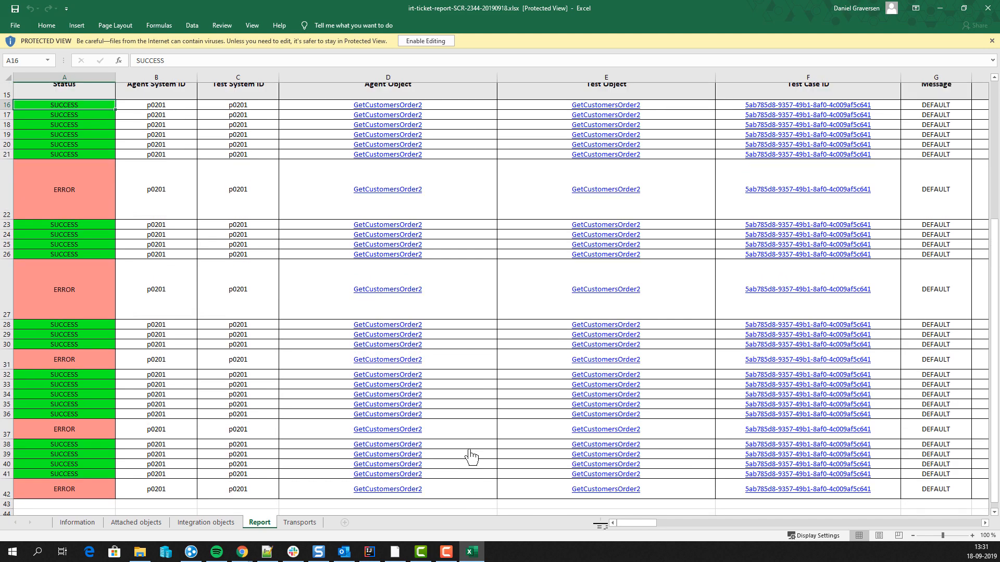
{"action": "left_click_drag", "start_coordinate": [654, 522], "coordinate": [953, 497]}
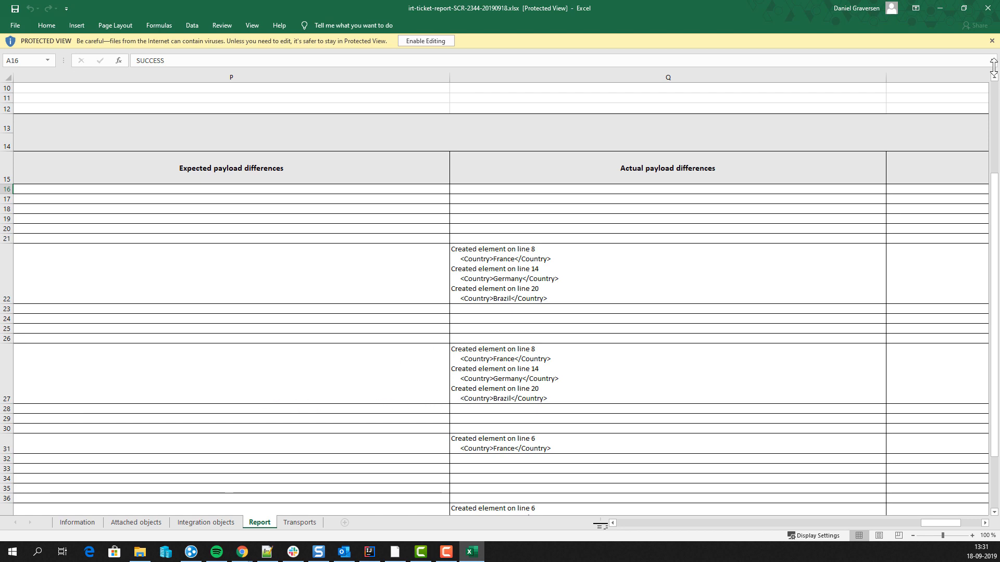
{"action": "left_click", "coordinate": [988, 9]}
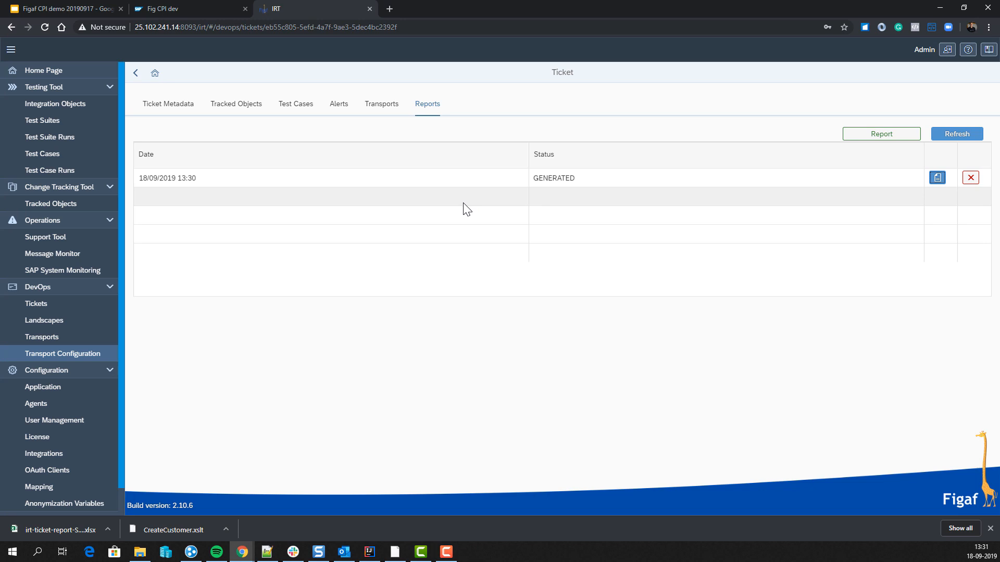
- Generate the scenario documentation for the tracked GetCustomersOrder2 iFlow on agent p0201 and open the downloaded spreadsheet in Excel
{"action": "left_click", "coordinate": [65, 210]}
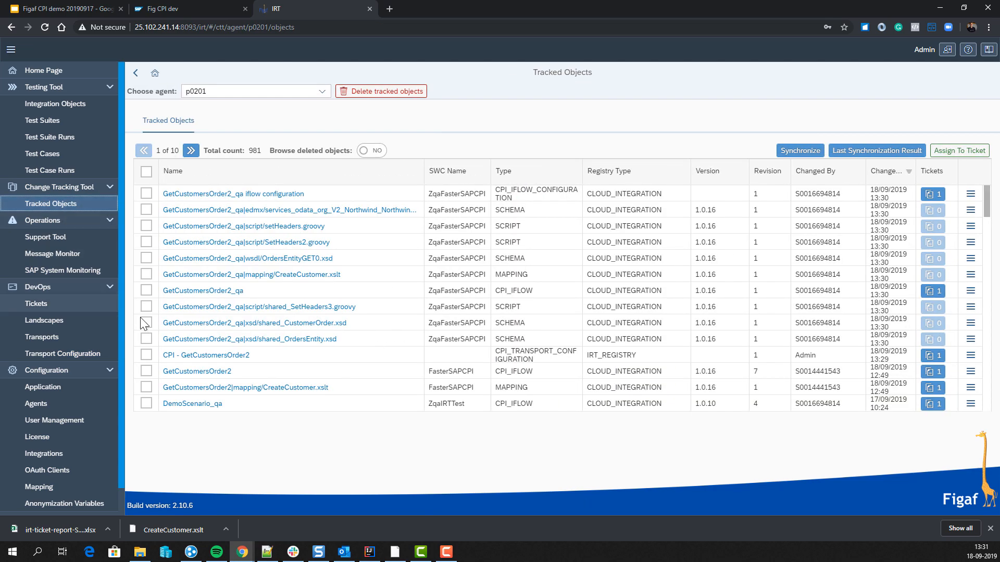
{"action": "left_click", "coordinate": [203, 373]}
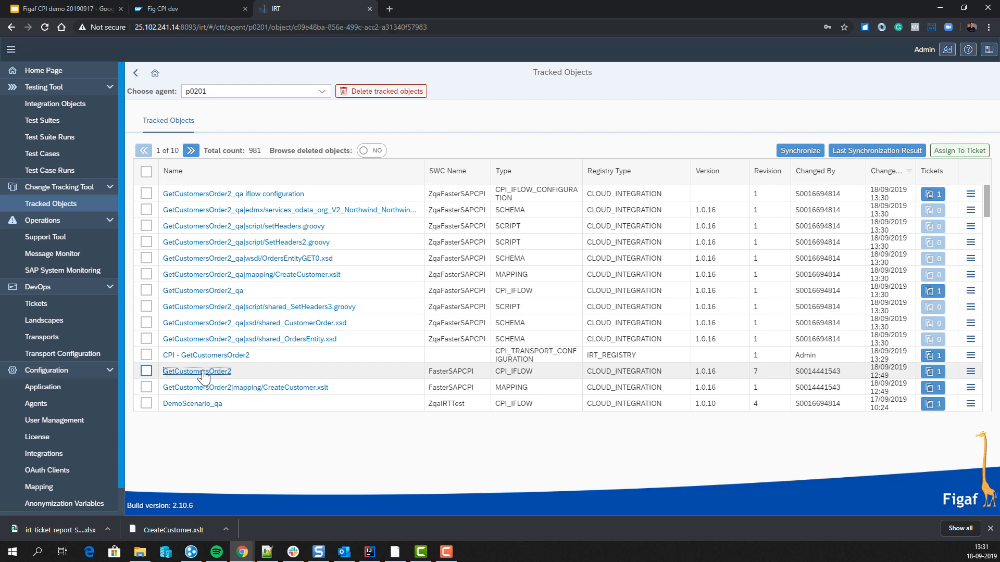
{"action": "left_click", "coordinate": [436, 236]}
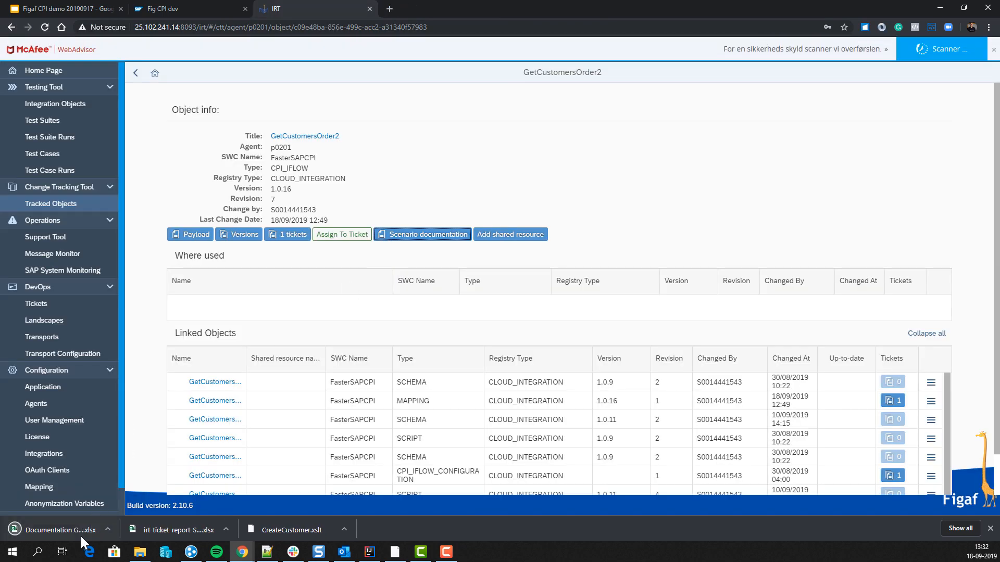
{"action": "left_click", "coordinate": [80, 533]}
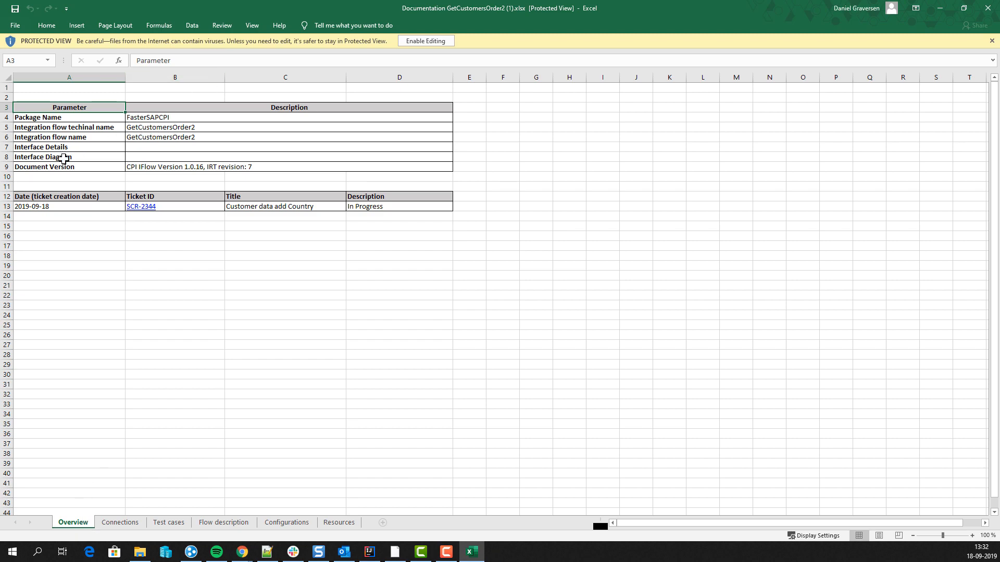
- Review the documentation's channels, test cases, flow description, configurations, resources and overview, and return to Figaf in the browser
{"action": "left_click", "coordinate": [137, 523]}
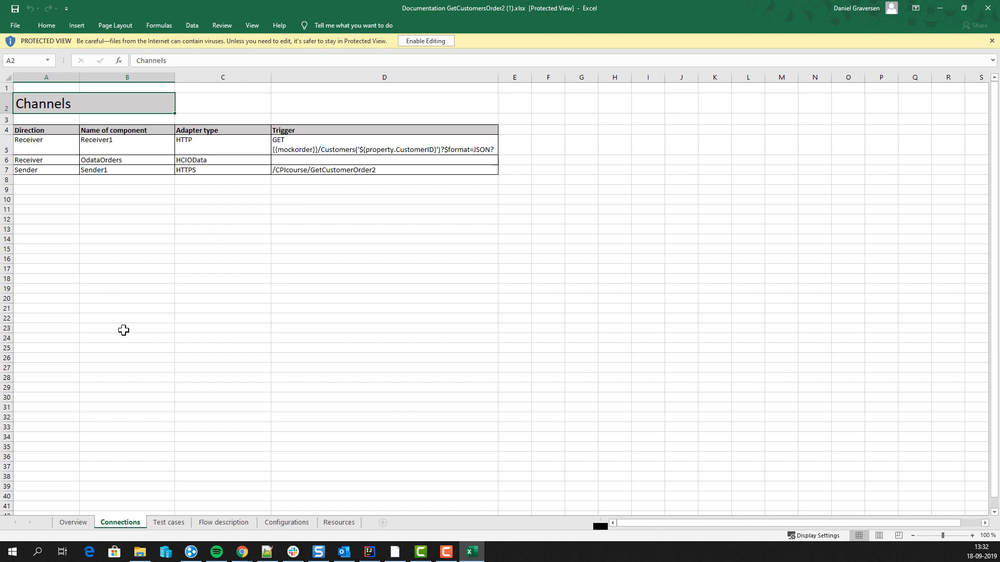
{"action": "left_click", "coordinate": [167, 523]}
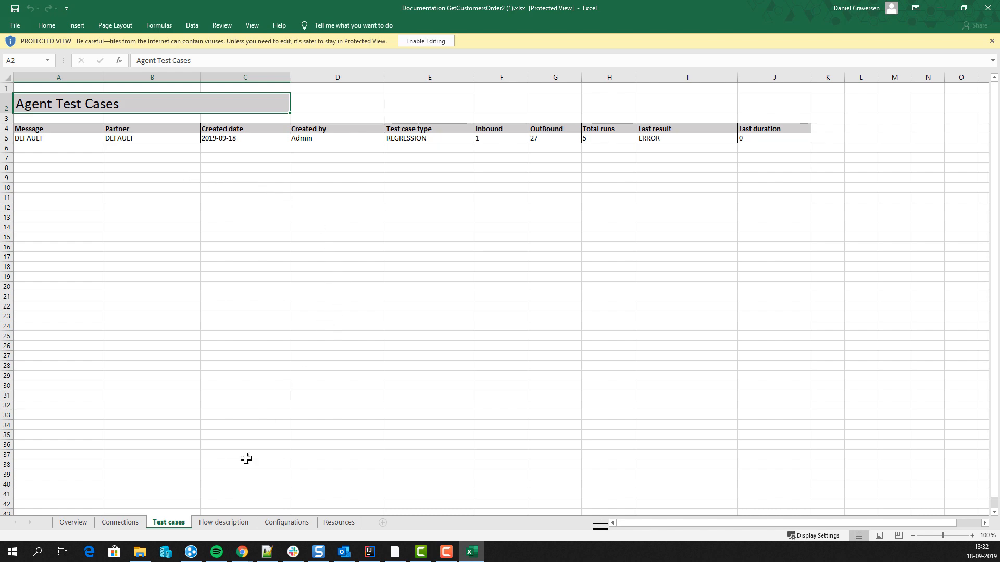
{"action": "left_click", "coordinate": [232, 525]}
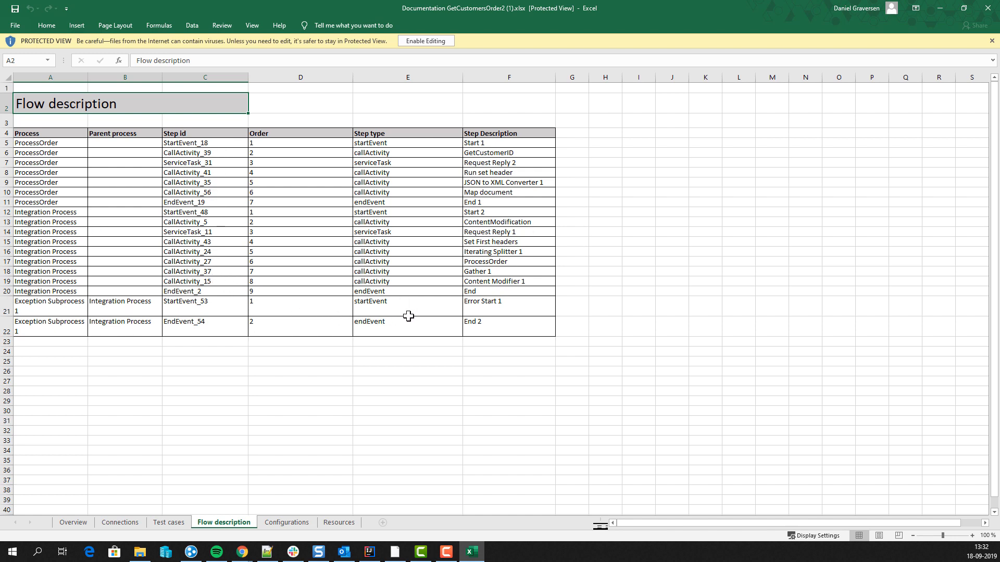
{"action": "left_click", "coordinate": [302, 522]}
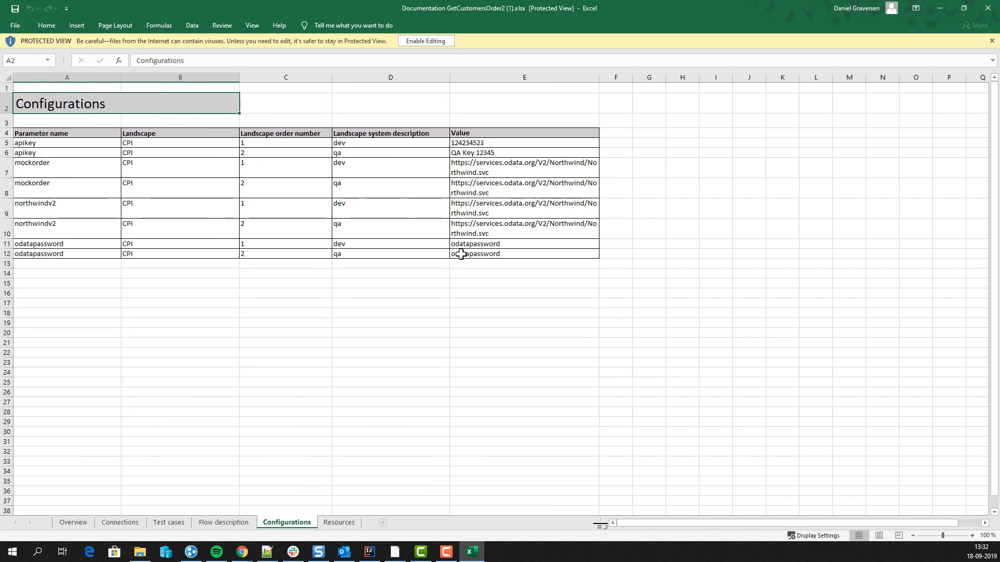
{"action": "left_click", "coordinate": [338, 522]}
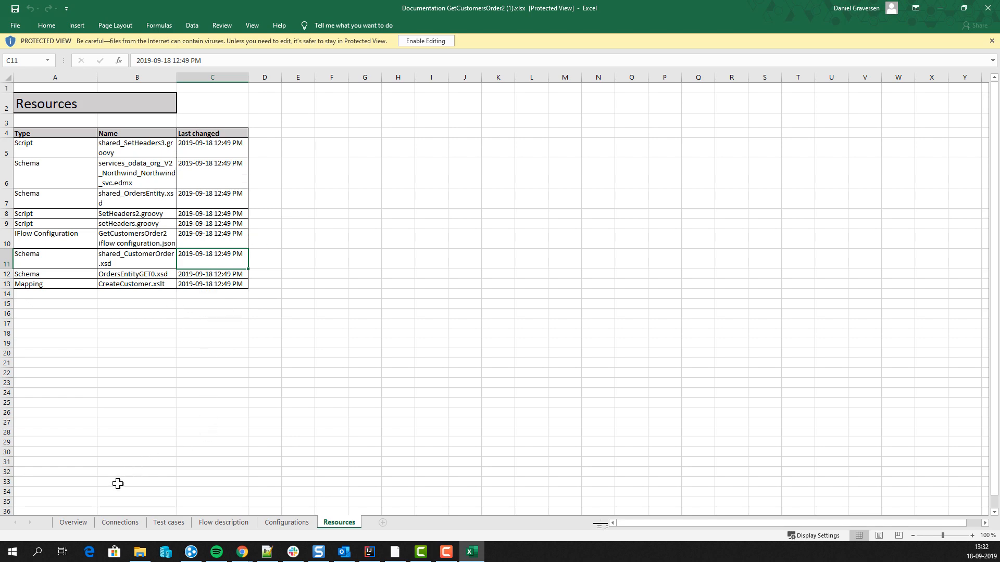
{"action": "left_click", "coordinate": [76, 523]}
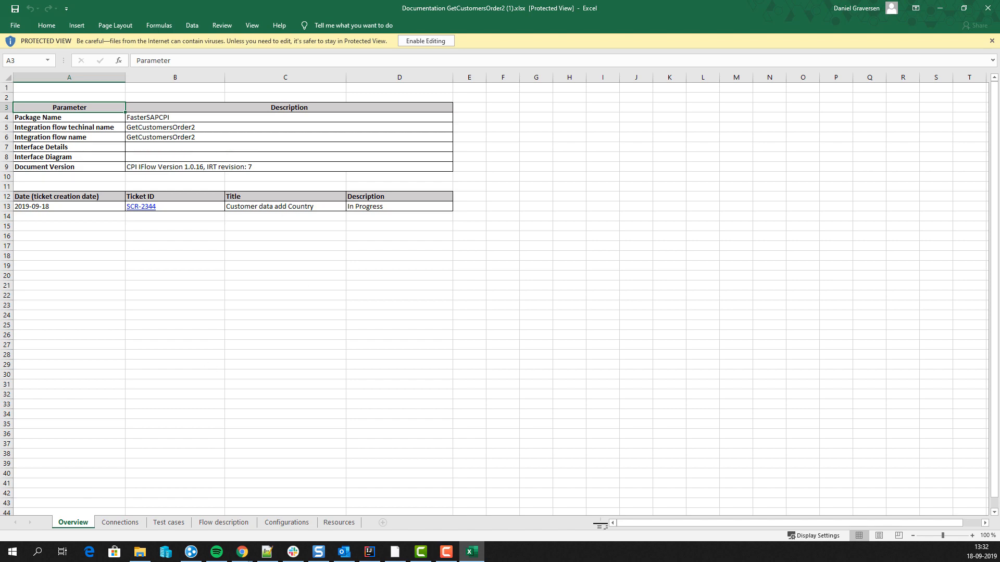
{"action": "left_click", "coordinate": [940, 8]}
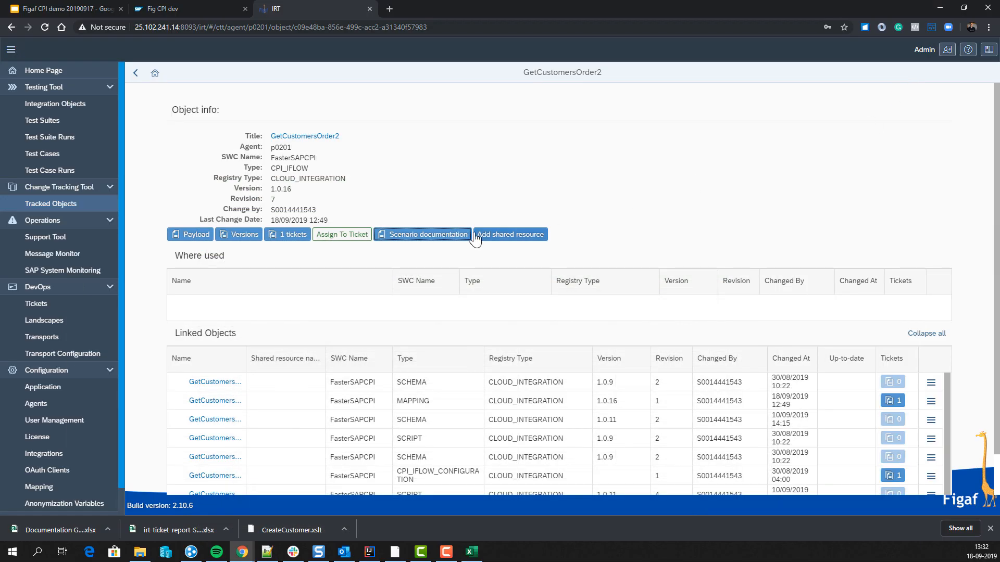